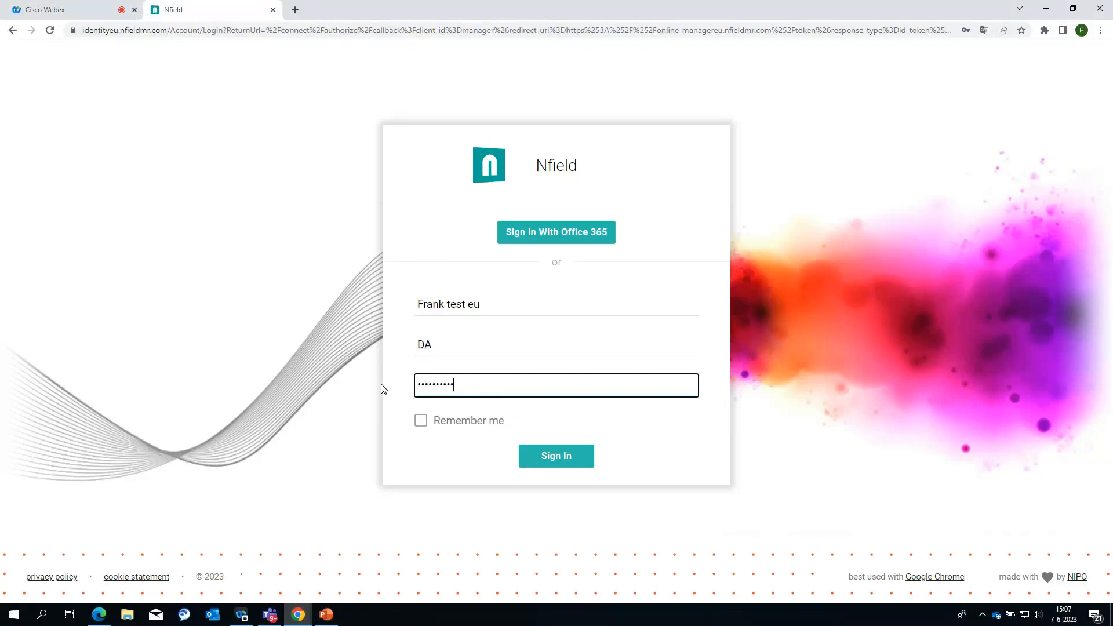
Step: Sign in to Nfield Manager and show the list of survey blueprints
key("Return")
left_click(555, 455)
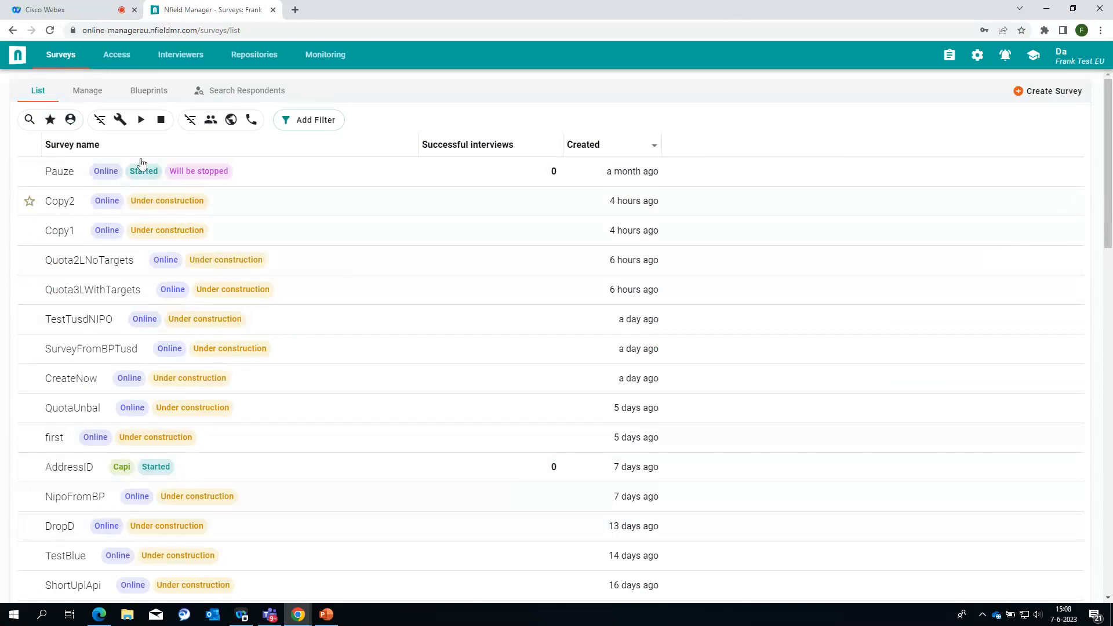
left_click(165, 96)
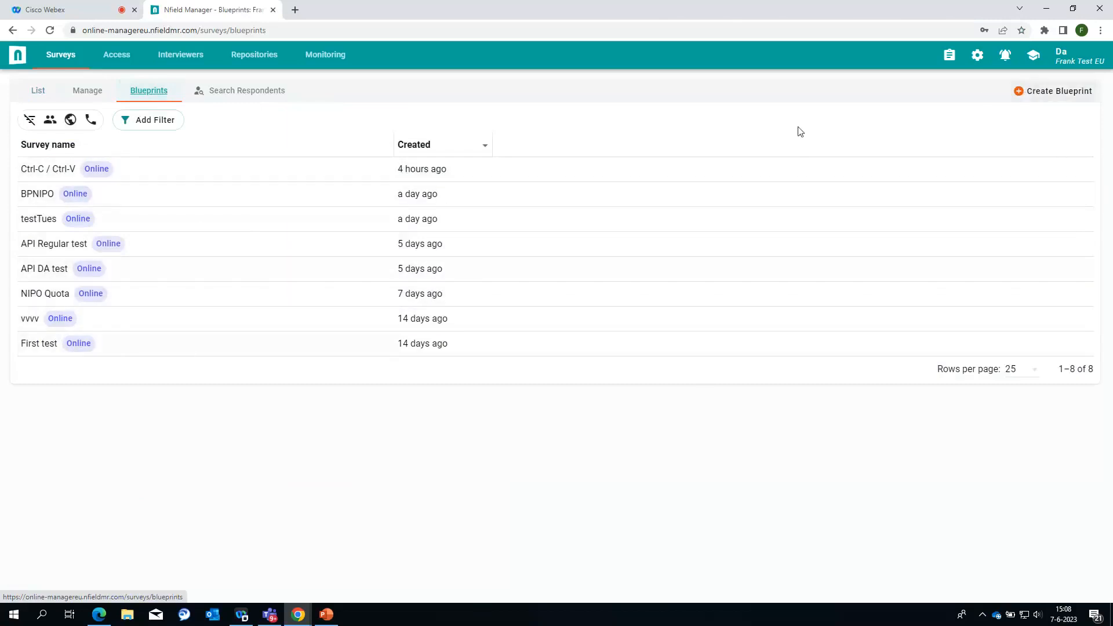
Step: Start a new blueprint and name it 'TestWed'
left_click(1053, 91)
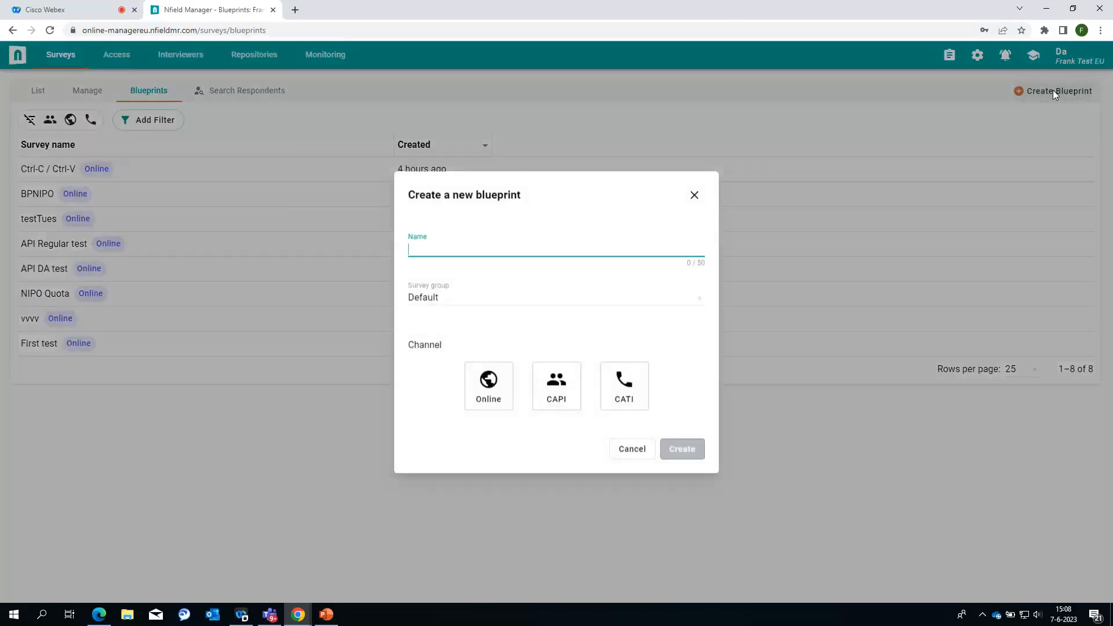
type("TestWed")
Step: Create TestWed as an Online blueprint, check its General settings, and add a quota variable row
left_click(488, 395)
left_click(691, 450)
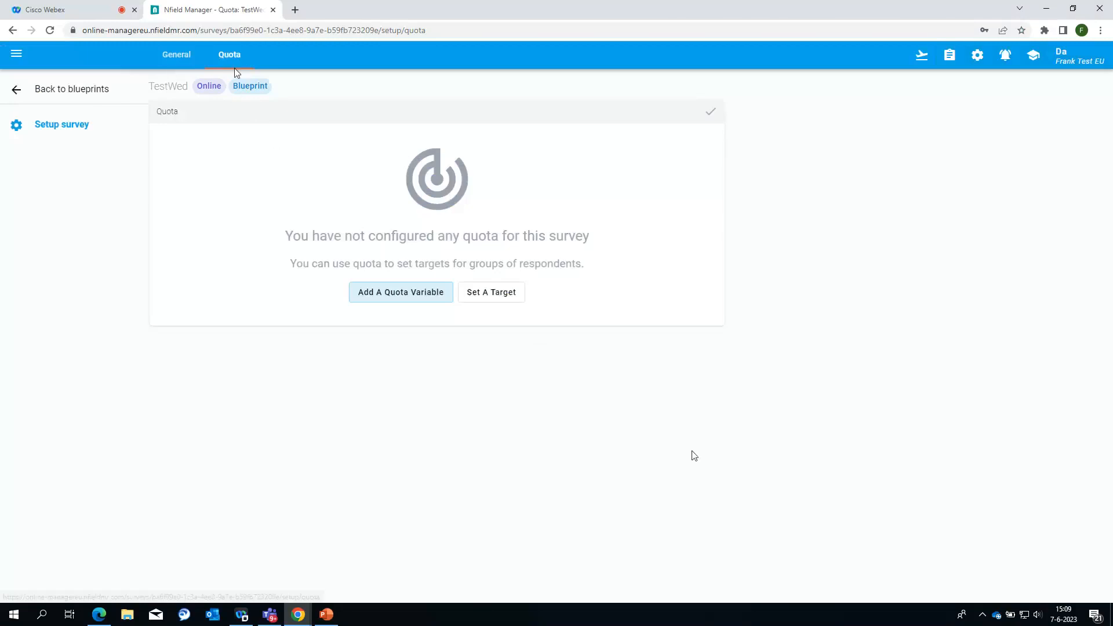
left_click(171, 56)
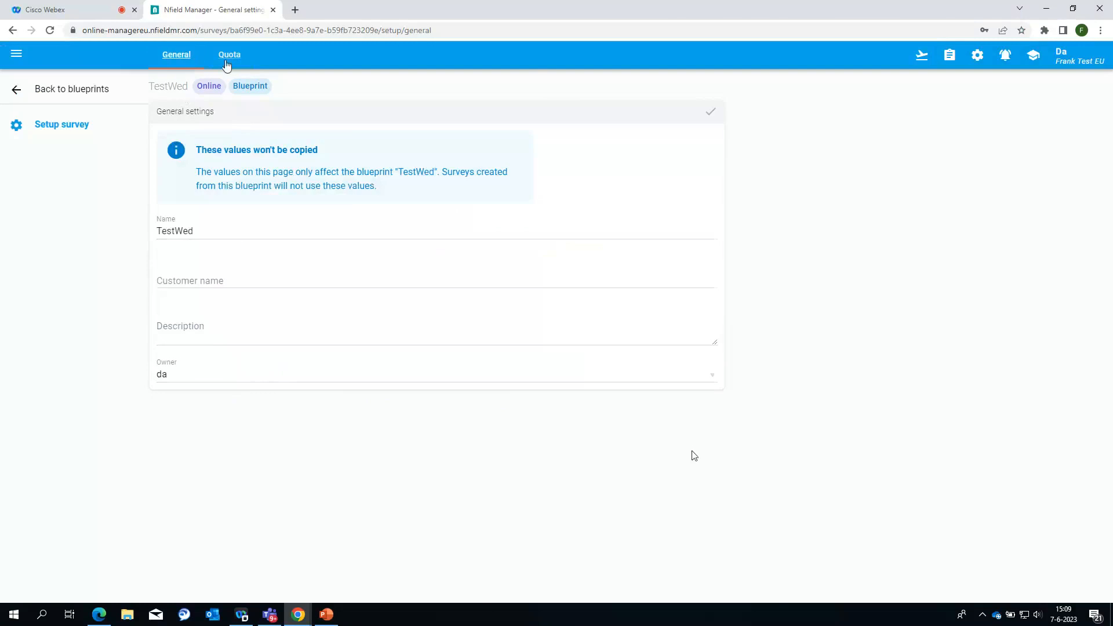
left_click(229, 54)
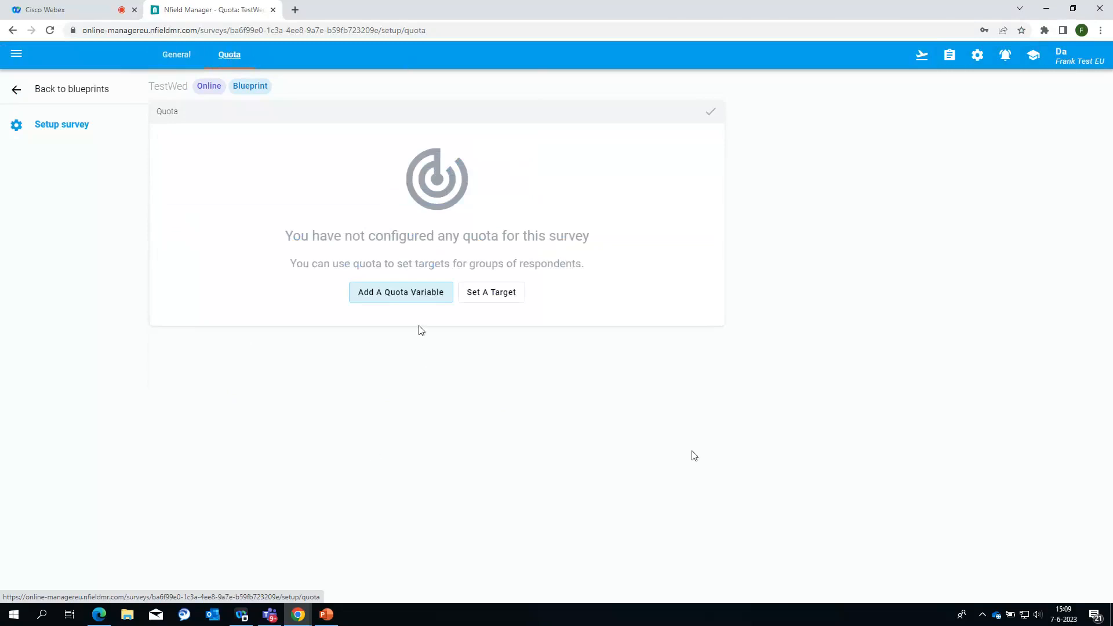
left_click(406, 292)
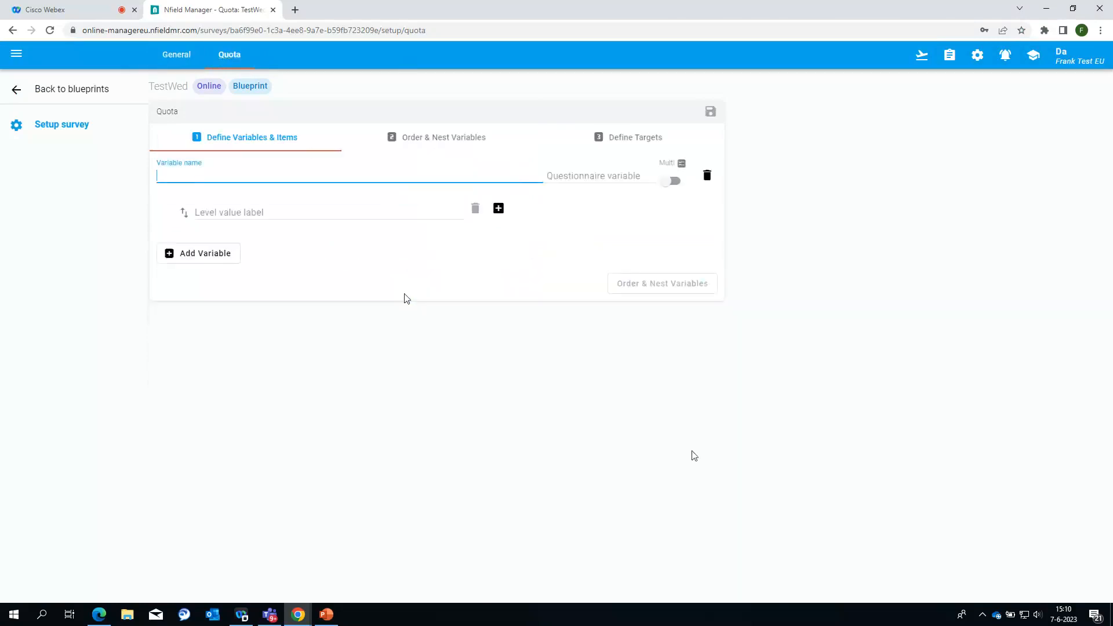
Step: Define a Gender quota variable with levels Male and Female
type("Gender")
key("Tab")
type("Male")
key("Return")
type("Female")
key("Return")
Step: Add an Age quota variable with levels Old and Young
key("Return")
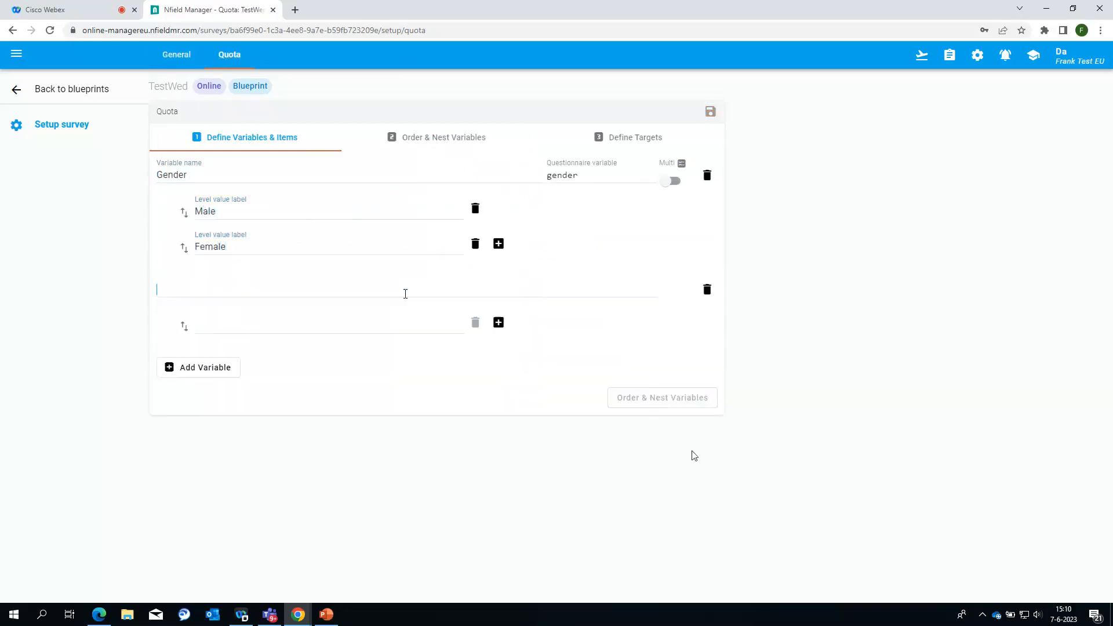
type("Age")
key("Return")
type("0ld")
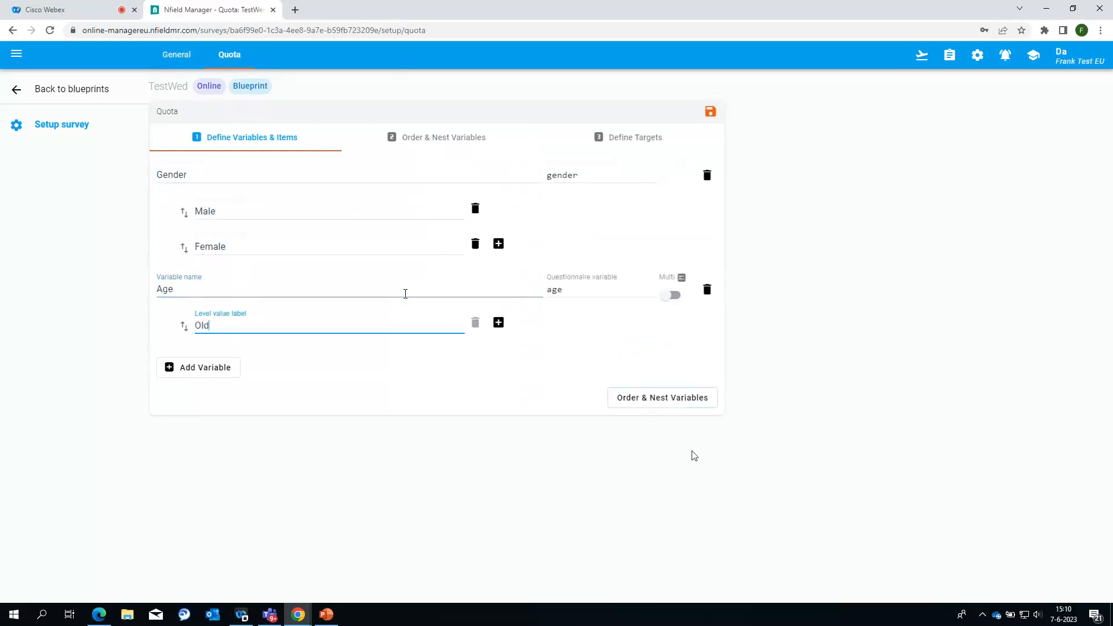
key("Return")
type("Youn")
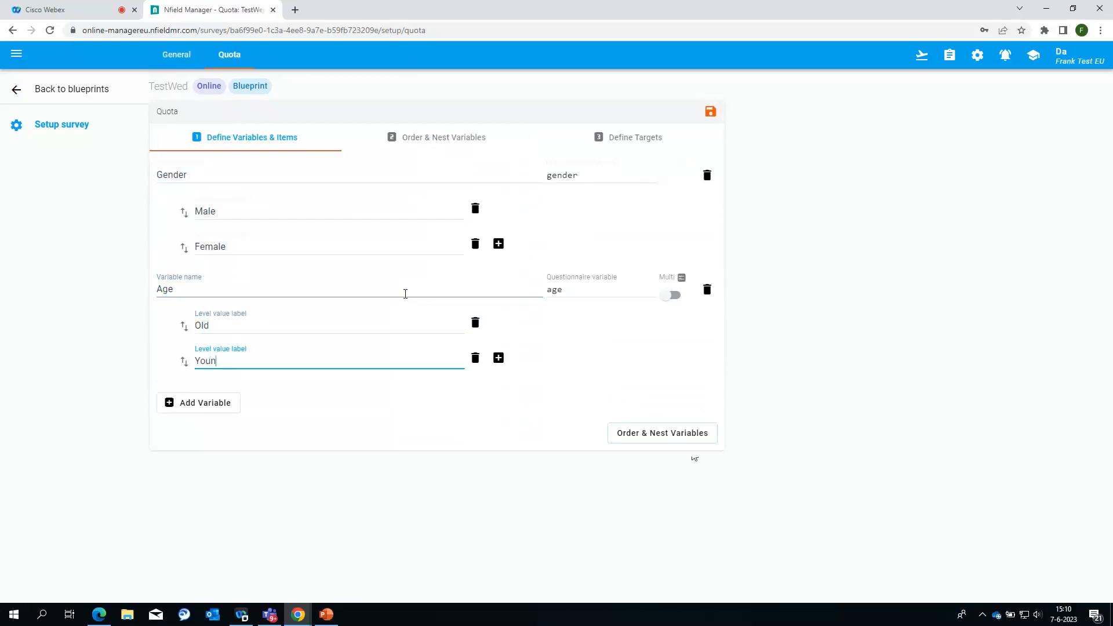
type("g")
key("ctrl+Return")
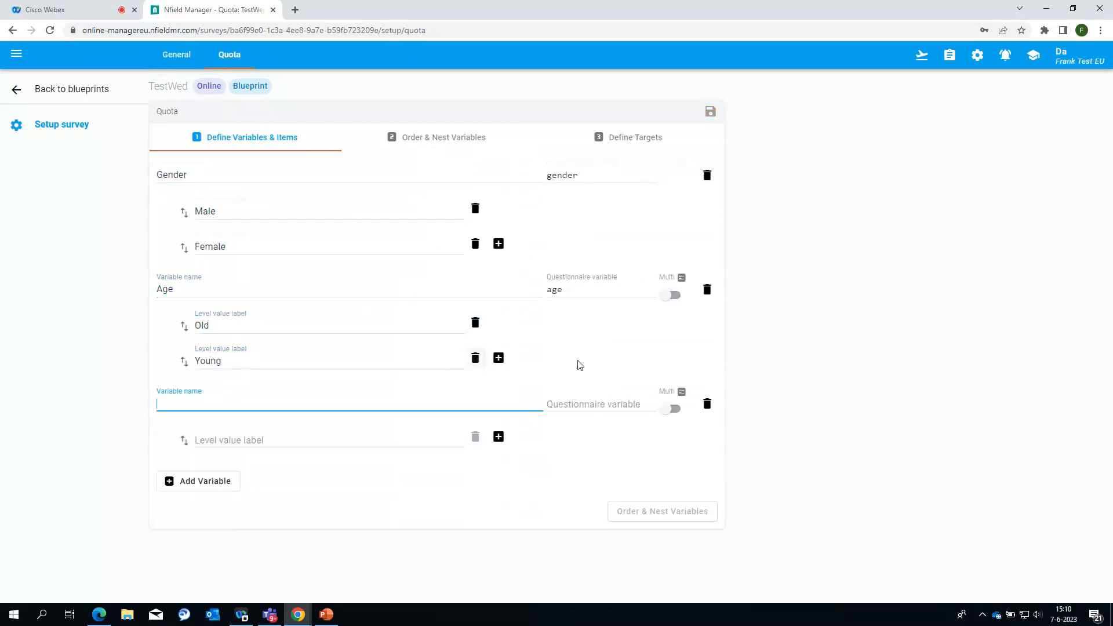
Step: Remove the empty third variable, nest Age under Gender, and show the quota tree for target definition
left_click(802, 403)
left_click(656, 442)
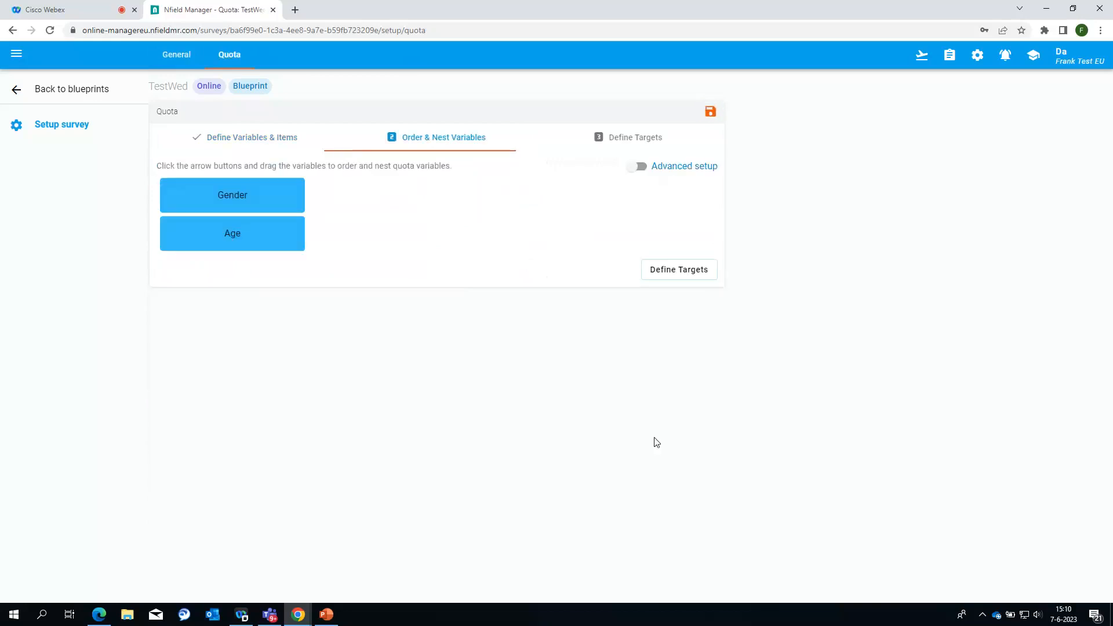
left_click(292, 235)
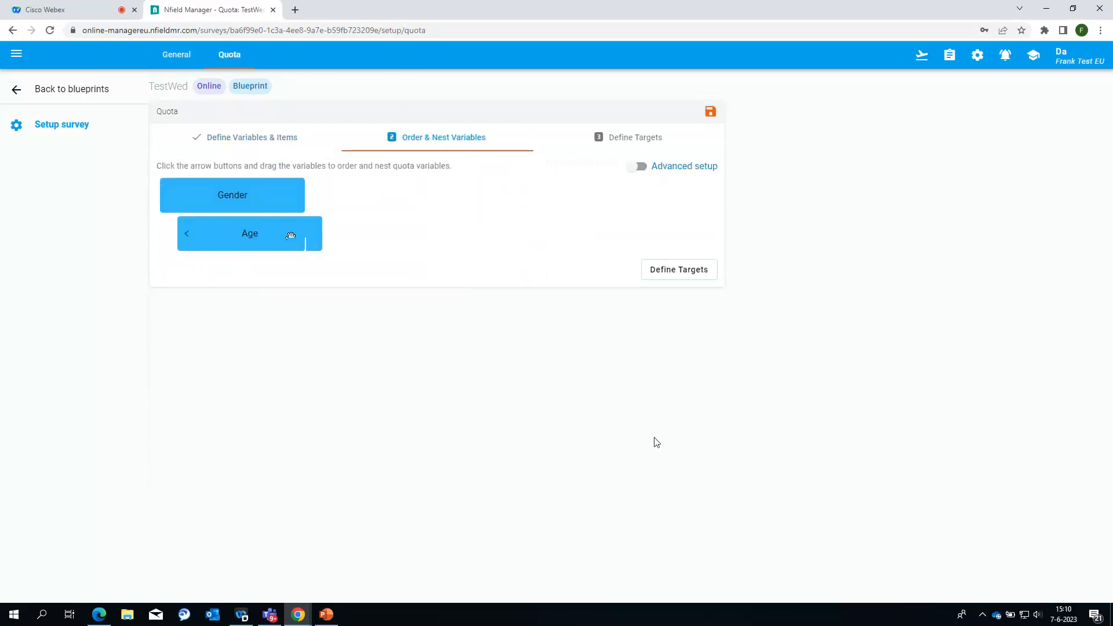
left_click(637, 167)
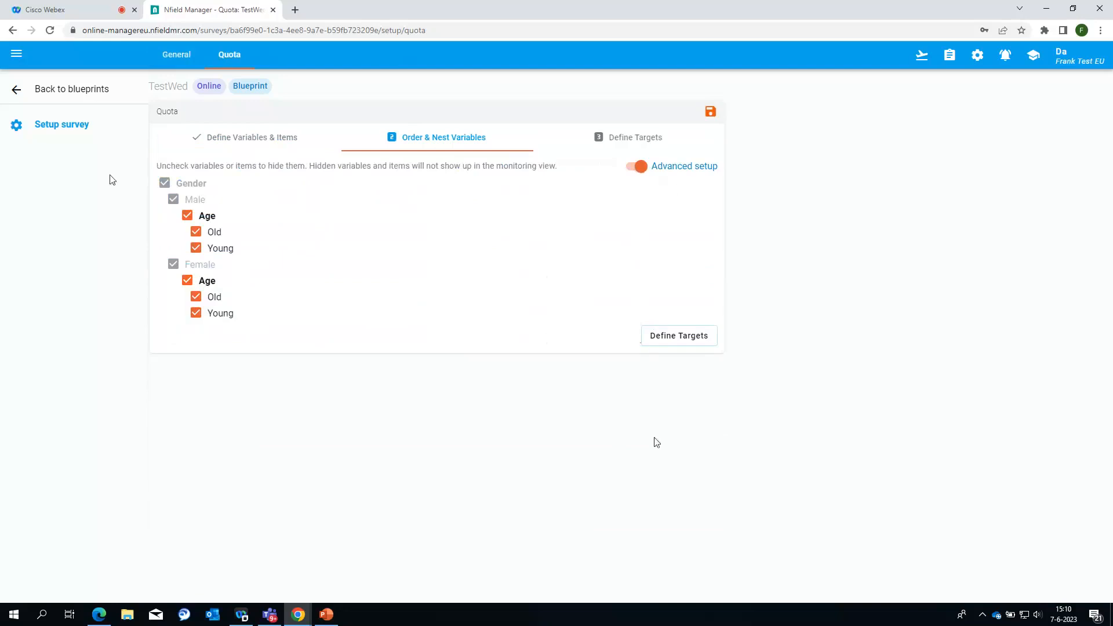
left_click(706, 342)
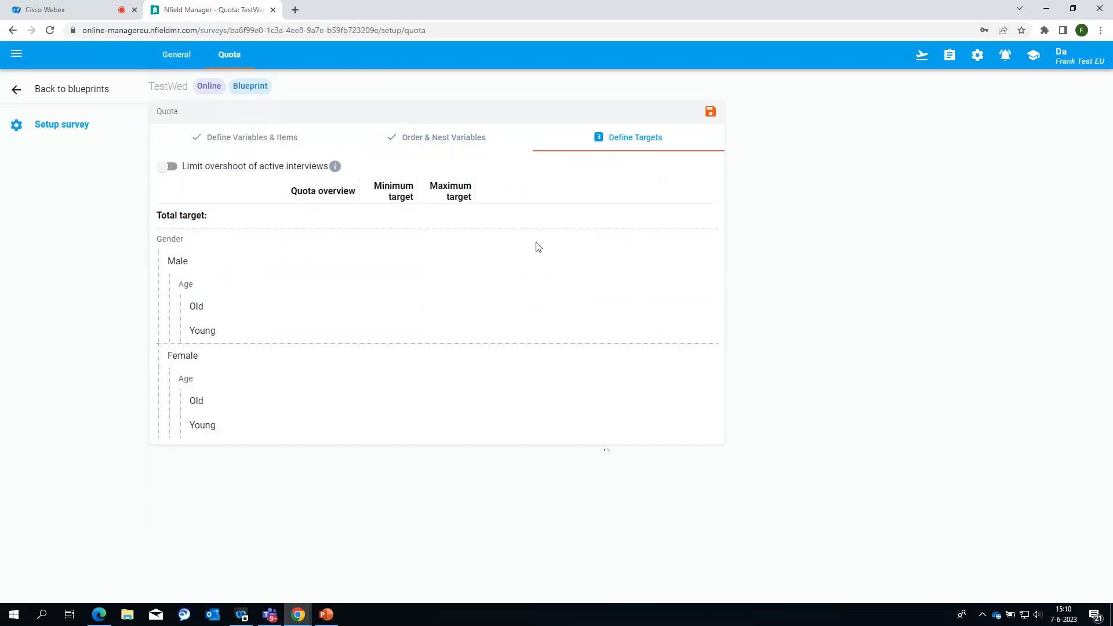
Step: Set maximum targets of 100 total and 50 each for Male and Female
left_click(451, 221)
type("100")
left_click(446, 263)
type("50")
left_click(429, 357)
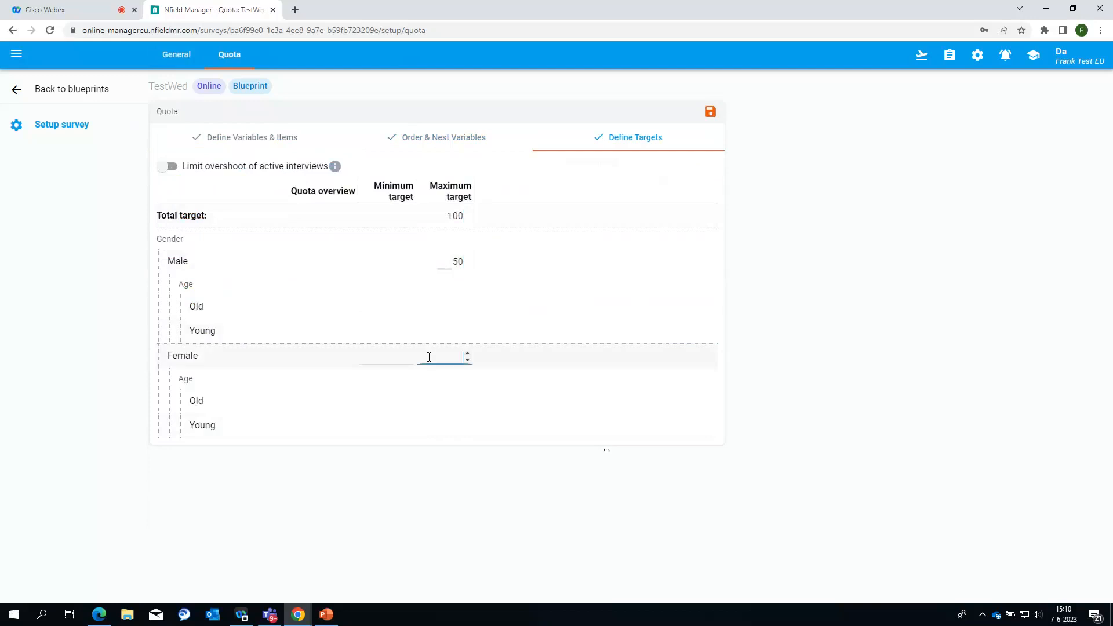
type("50")
Step: Give the Old and Young groups maximum targets of 25, then save the quota
left_click(456, 307)
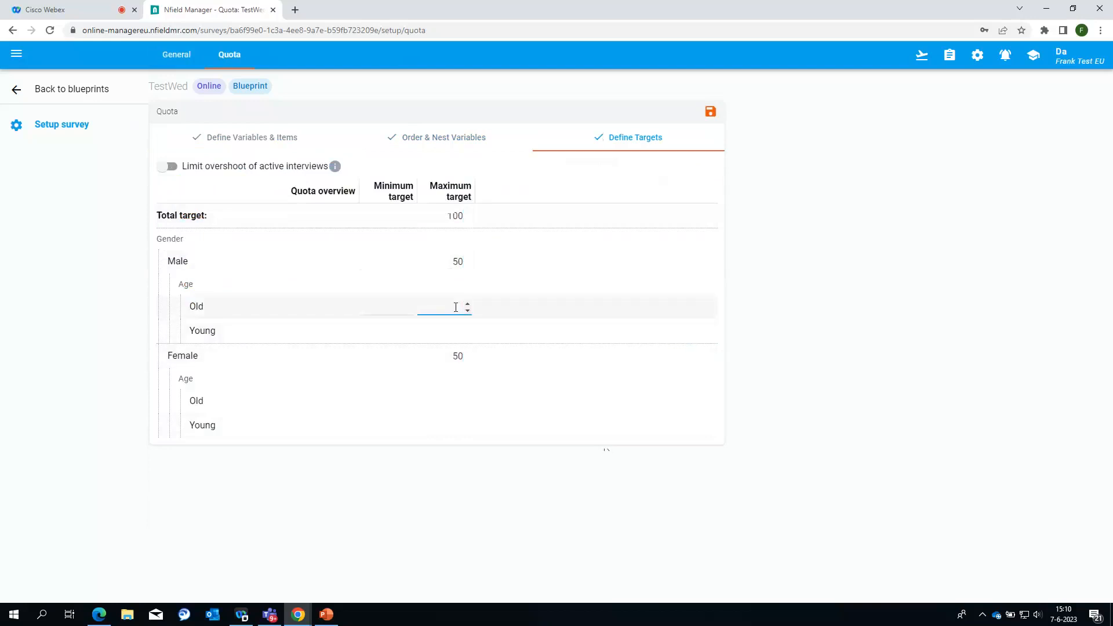
left_click(454, 332)
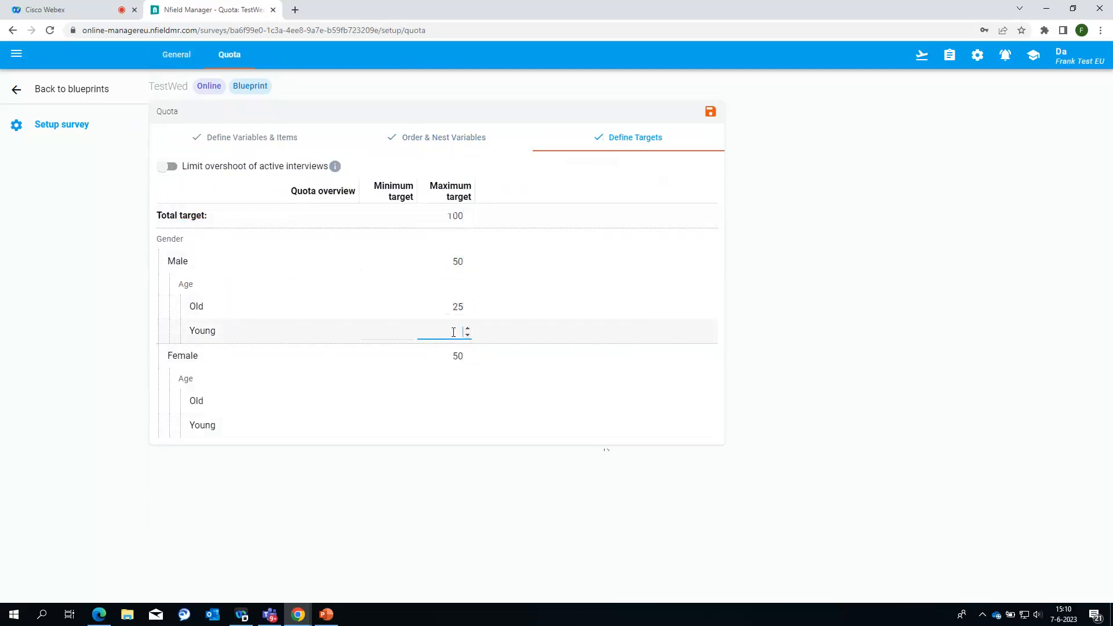
type("25")
left_click(448, 396)
left_click(446, 399)
type("25")
left_click(455, 427)
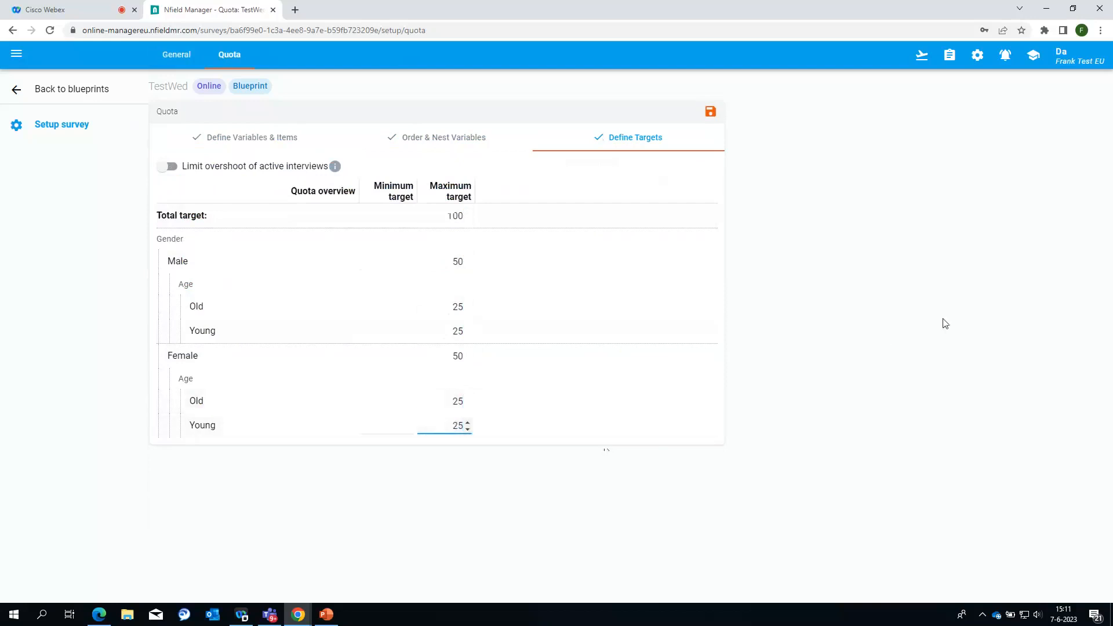
left_click(710, 112)
left_click(70, 89)
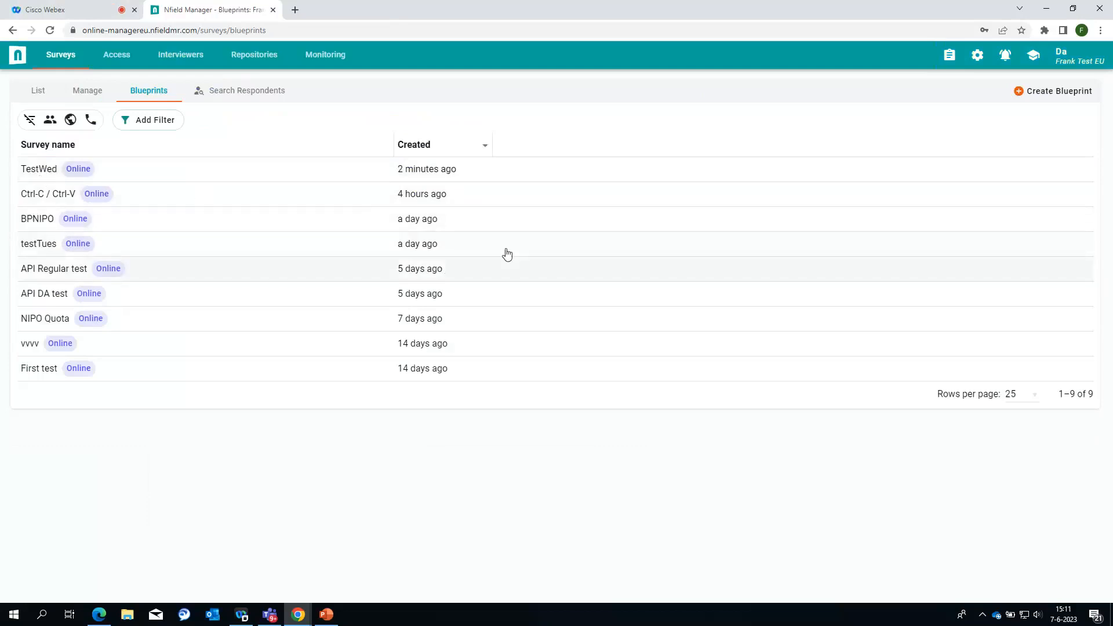
Step: Create a new survey named 'TestWed' from the TestWed blueprint
left_click(37, 91)
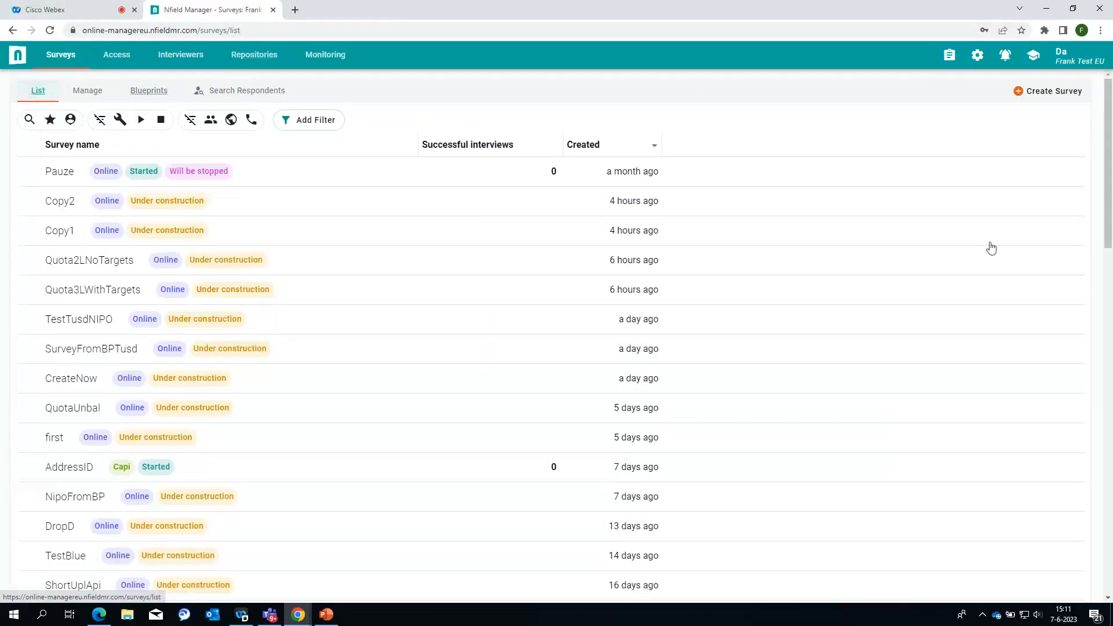
left_click(1036, 96)
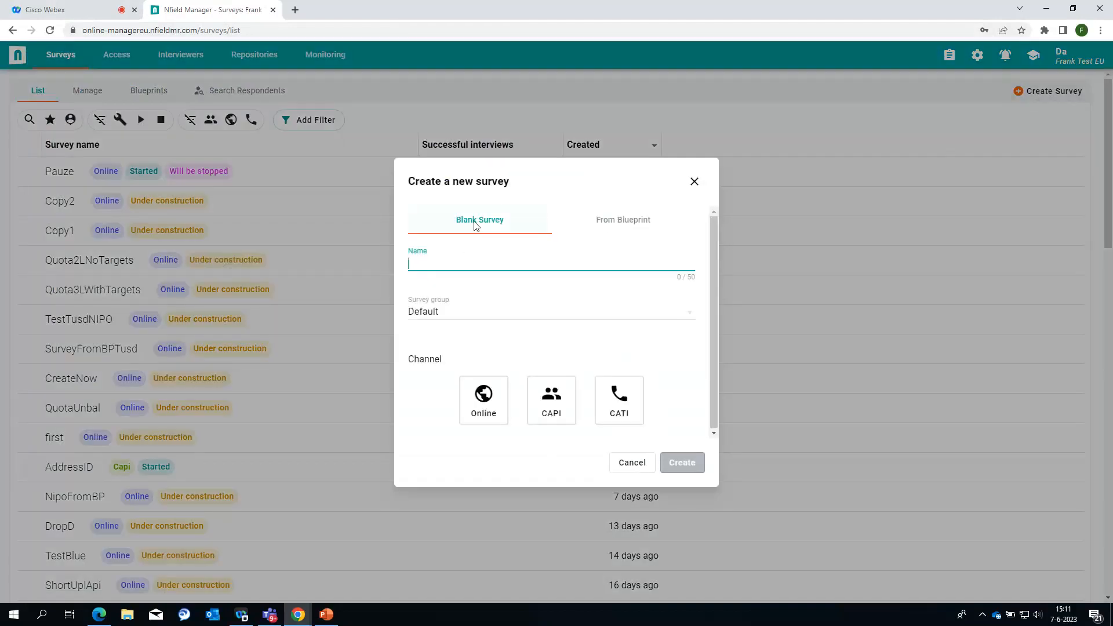
left_click(623, 223)
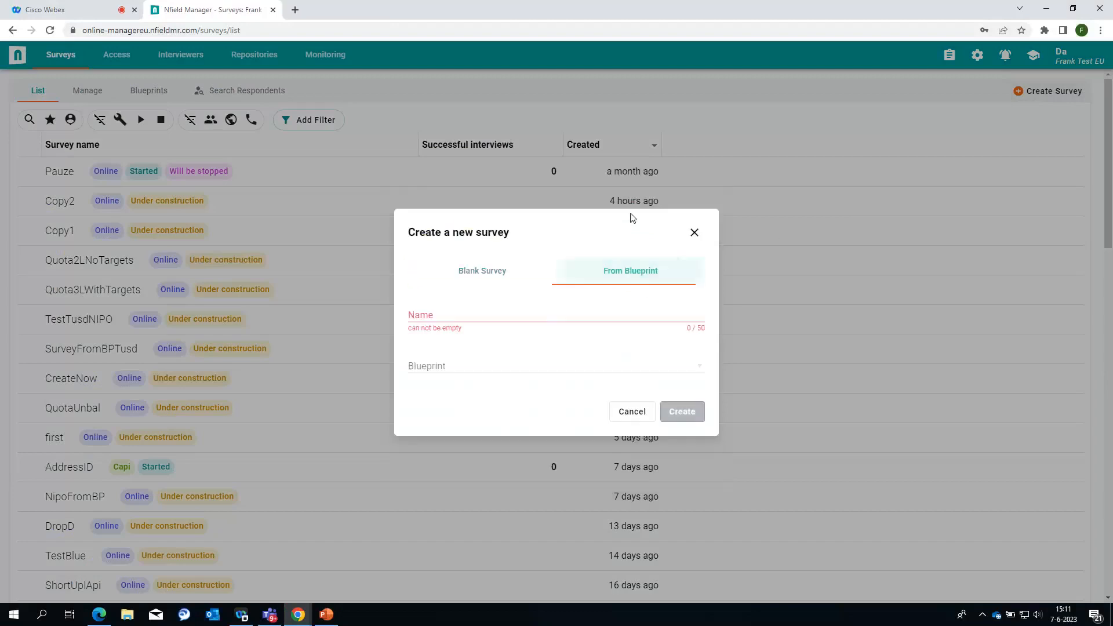
left_click(473, 313)
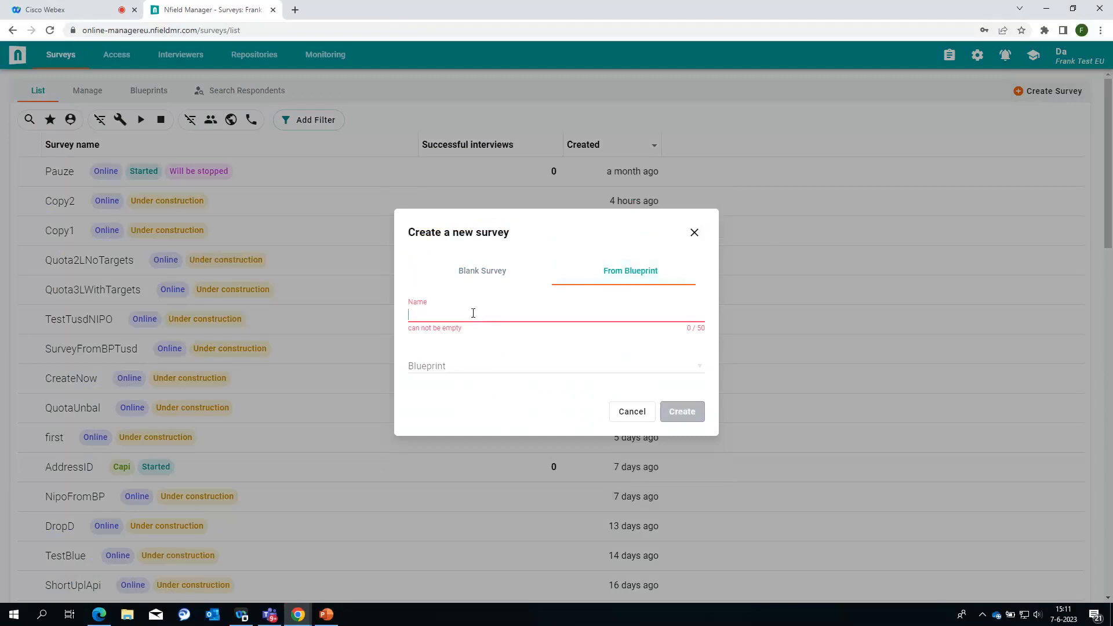
type("TestW")
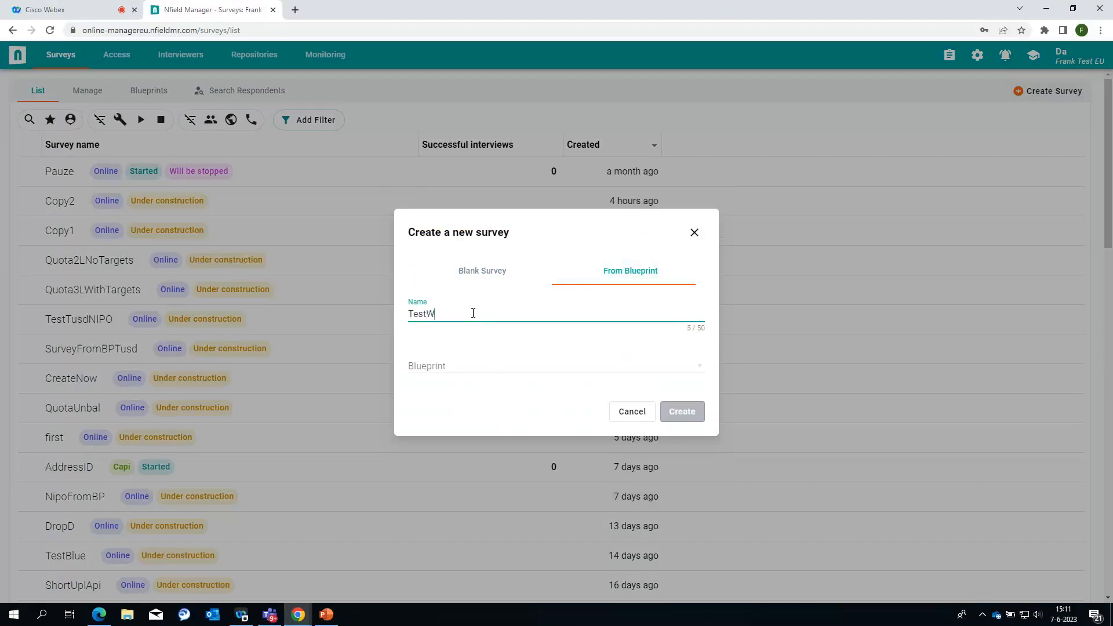
type("ed")
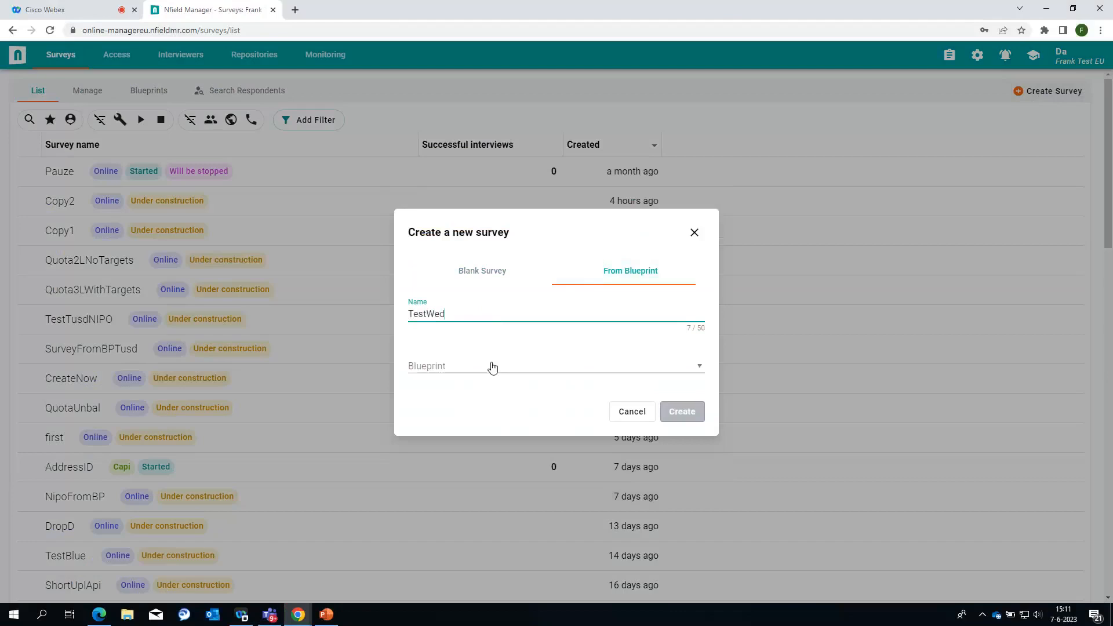
left_click(698, 367)
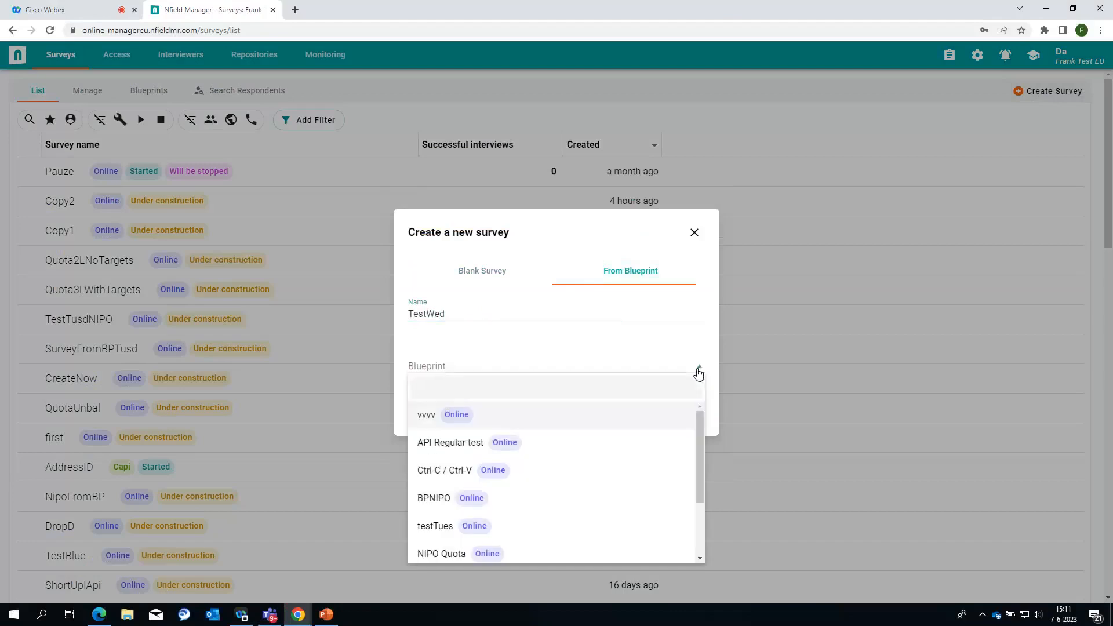
scroll(701, 446, "down", 2)
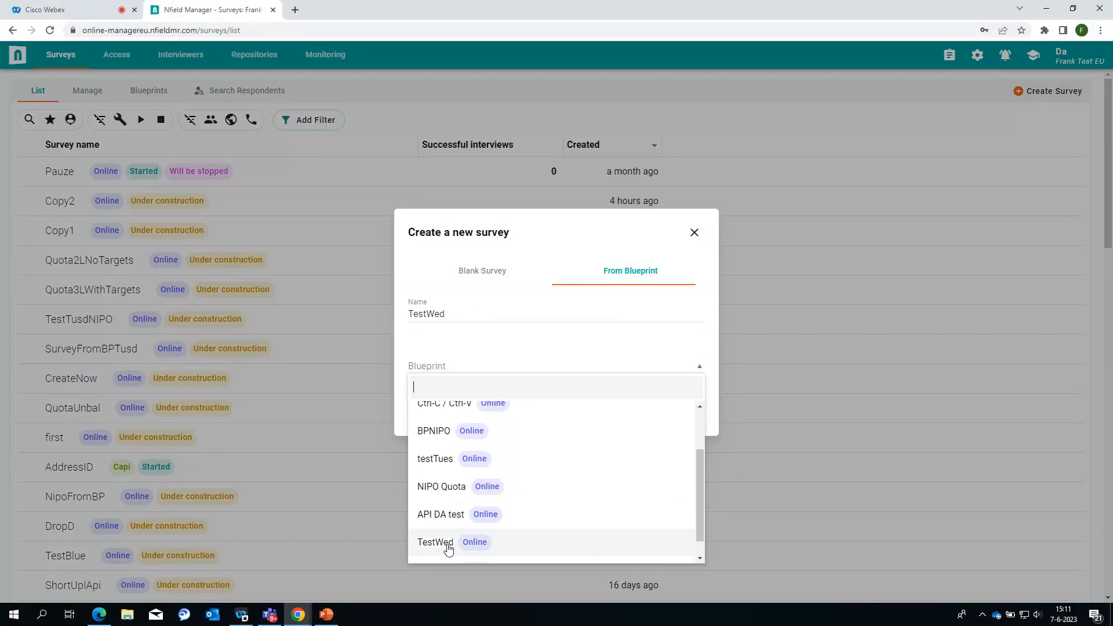
left_click(443, 545)
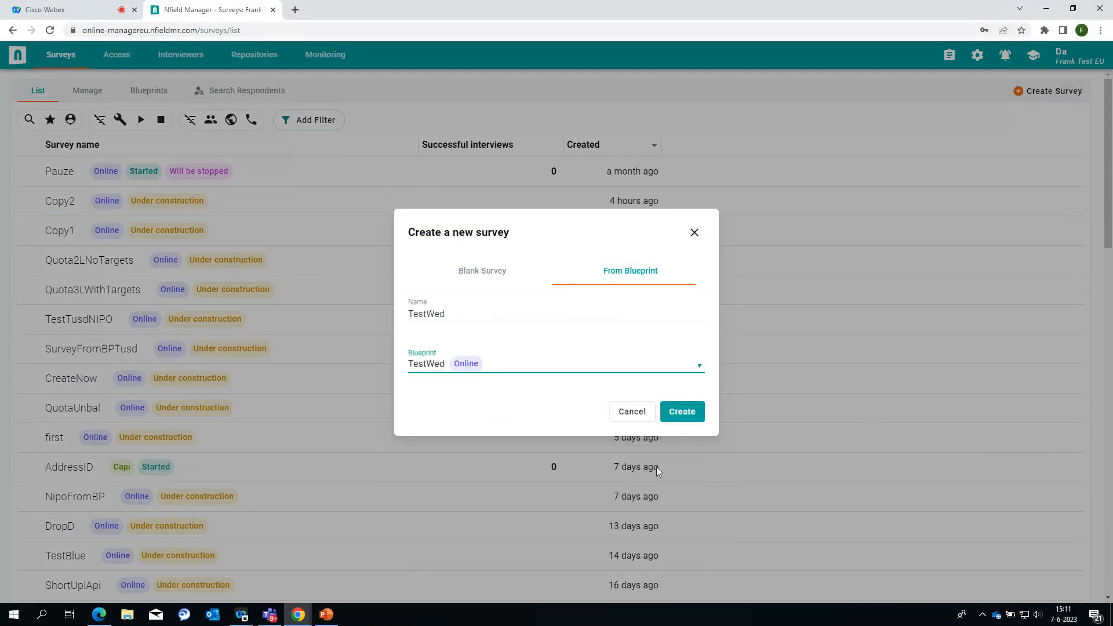
left_click(692, 412)
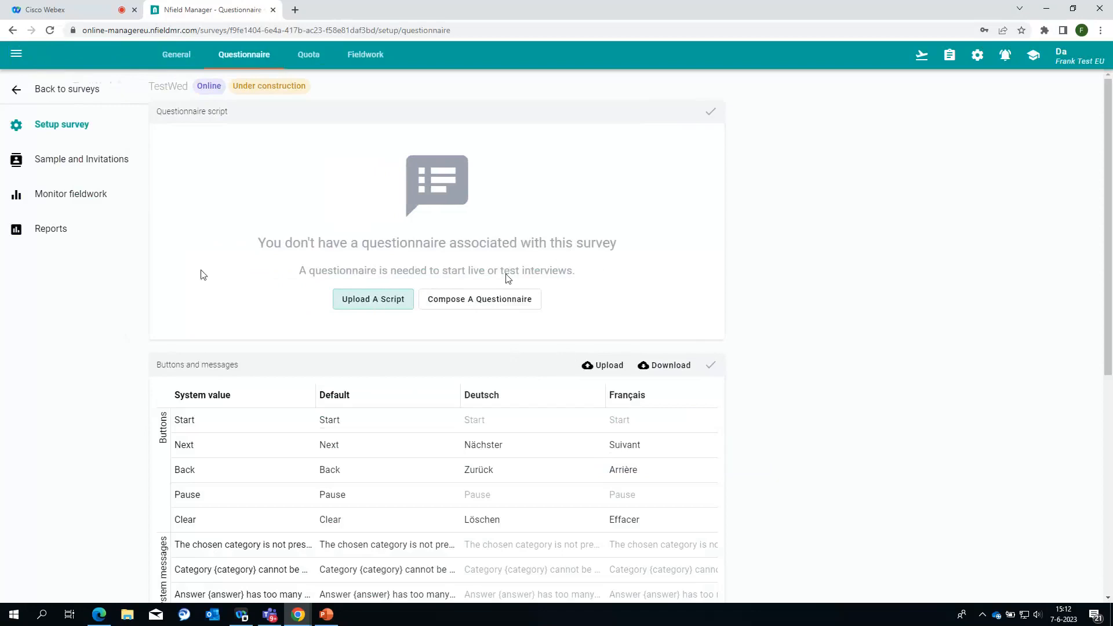
Step: Check that the TestWed survey's quota carries the 100/50/25 targets, then leave the survey
left_click(307, 59)
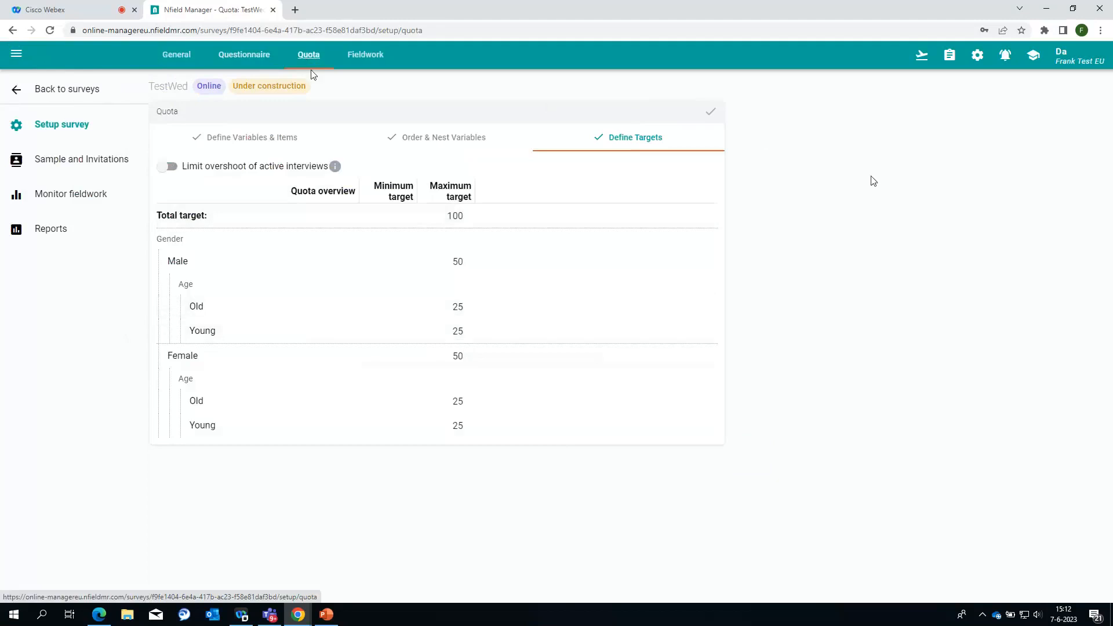
left_click(59, 90)
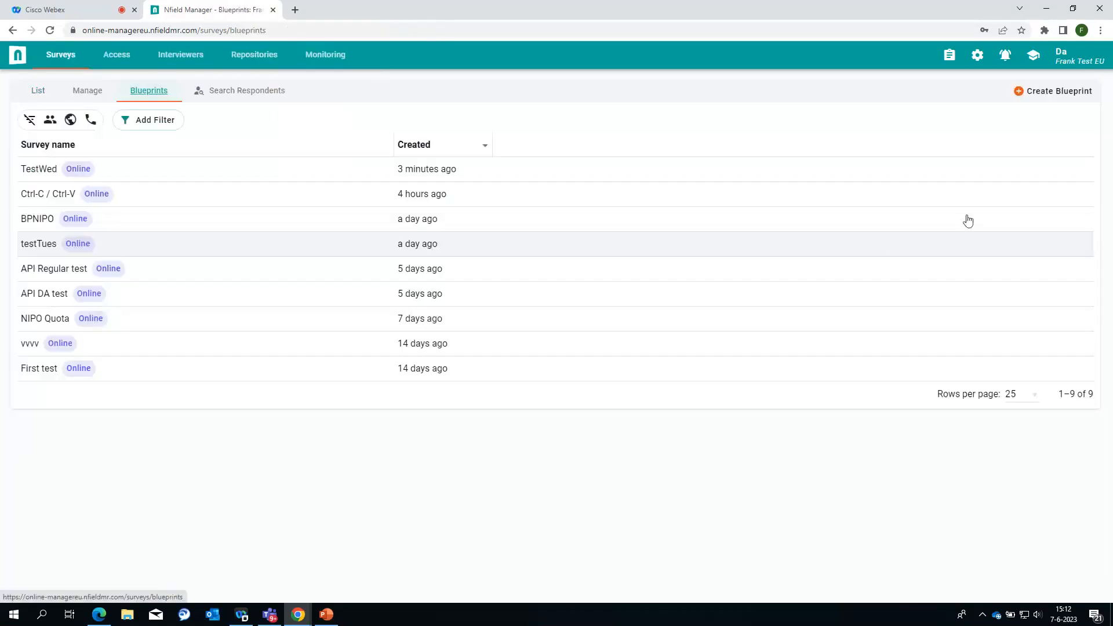
Step: Create an Online blueprint named TestWedNIPO in the NIPO survey group
left_click(1067, 91)
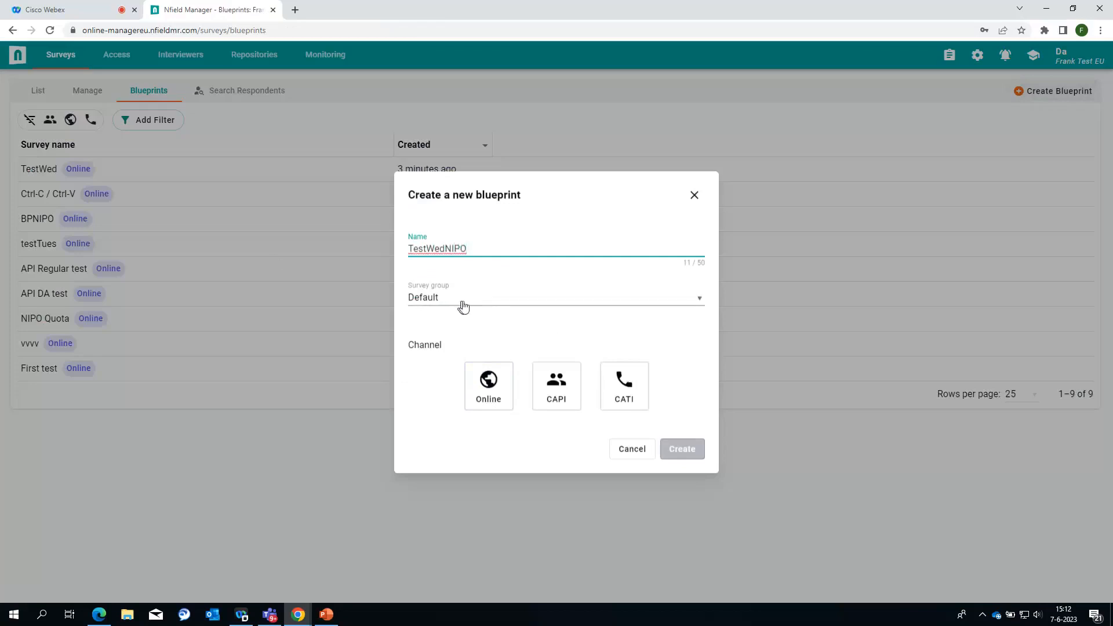
left_click(700, 302)
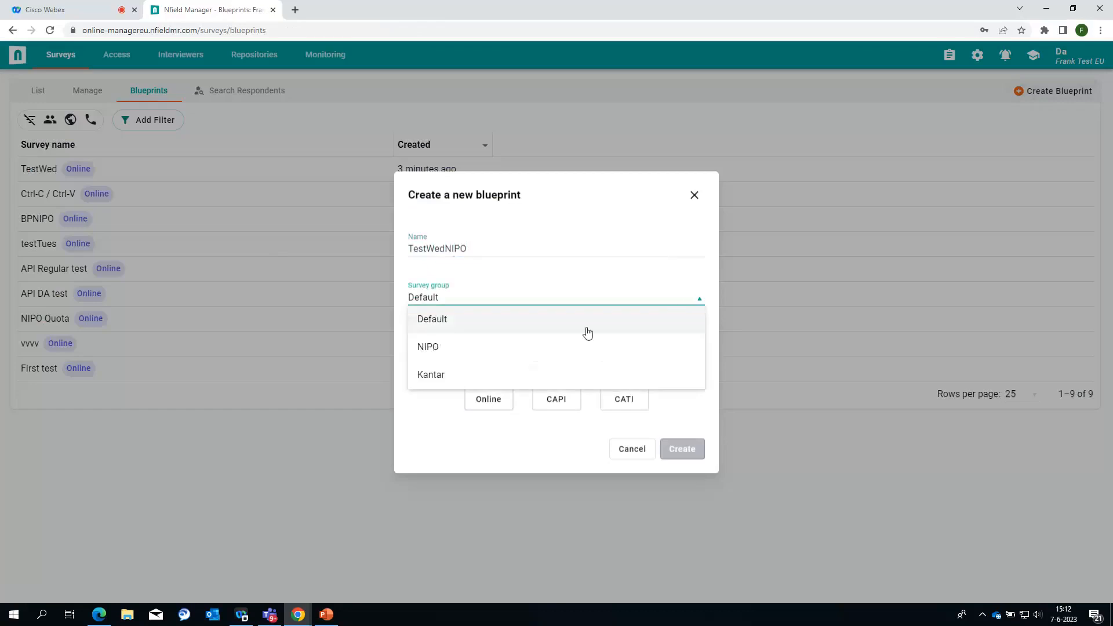
left_click(446, 348)
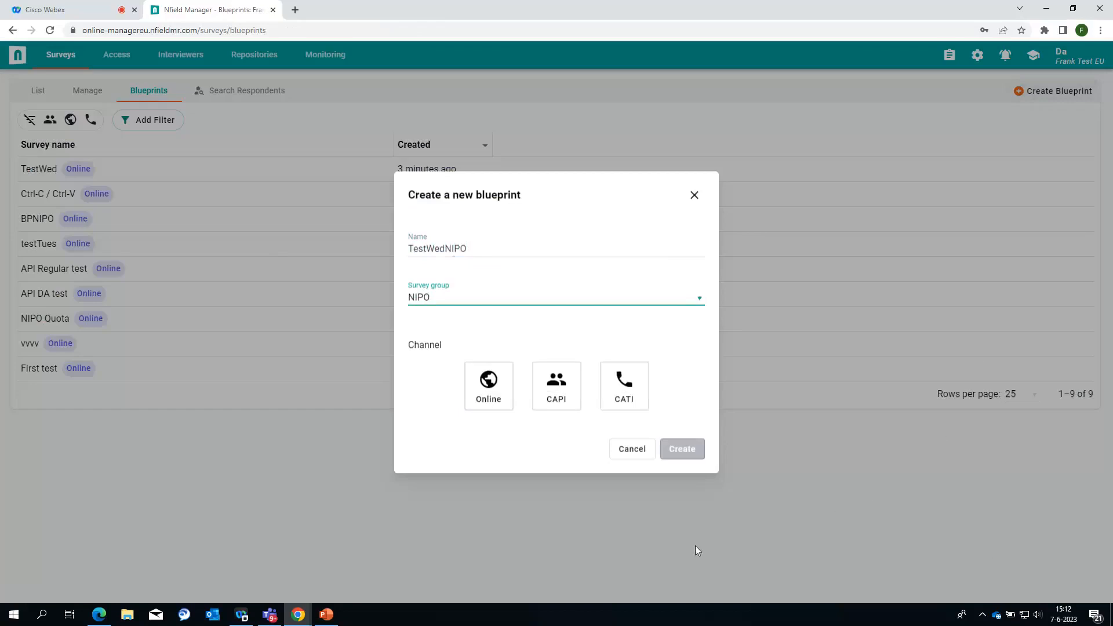
left_click(678, 453)
left_click(499, 406)
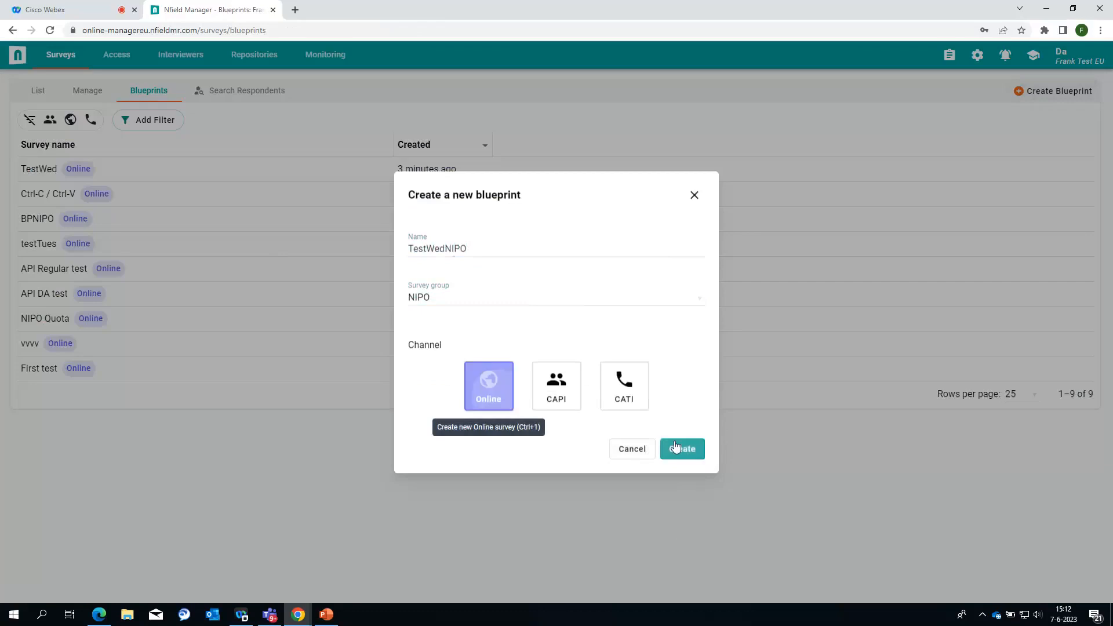
left_click(680, 450)
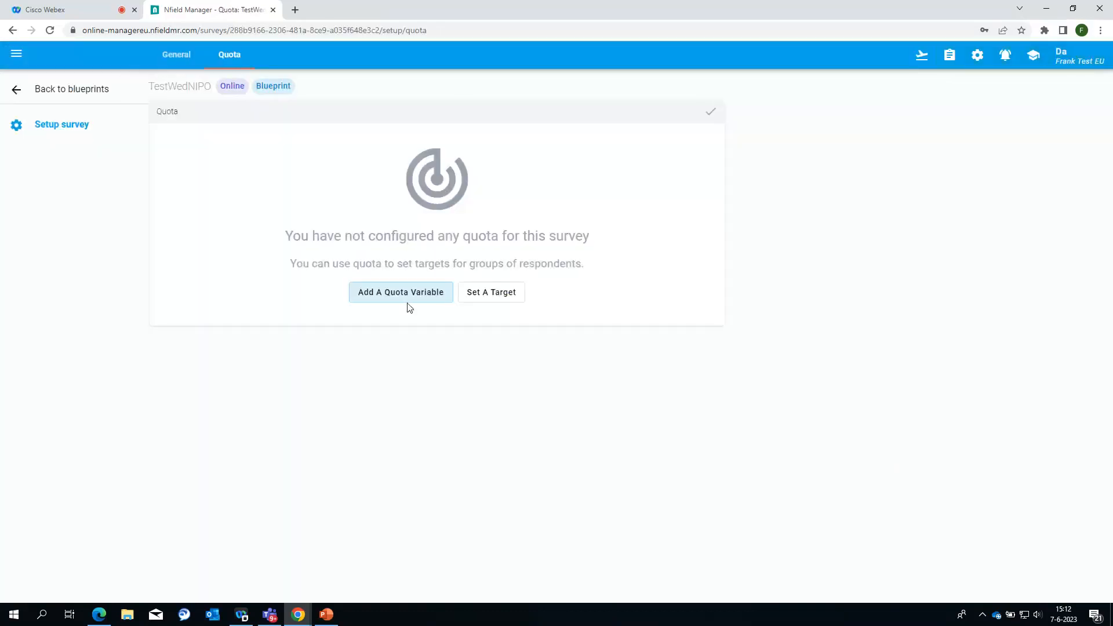
Step: Add and save a Gender quota variable with levels Male and Female
left_click(400, 300)
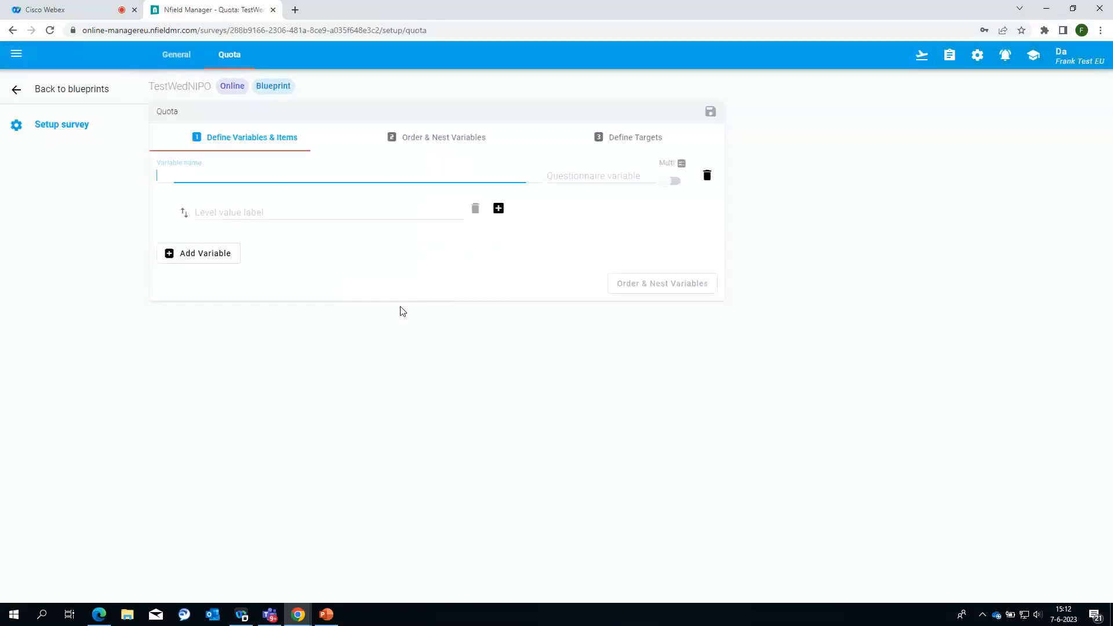
type("Gender")
key("Tab")
type("Male")
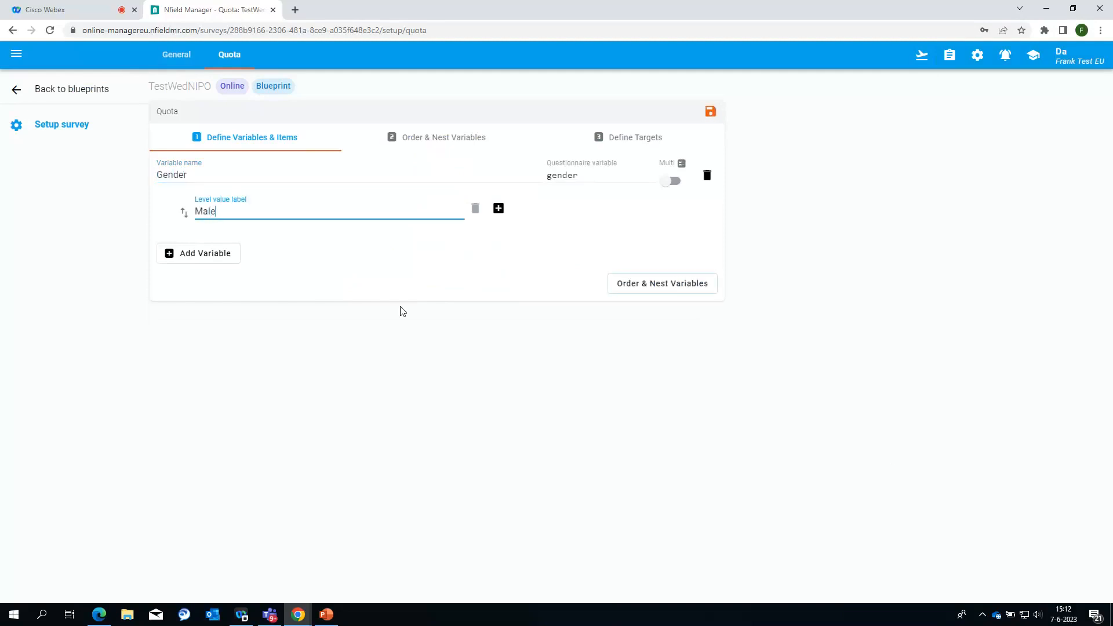
key("Return")
type("Female")
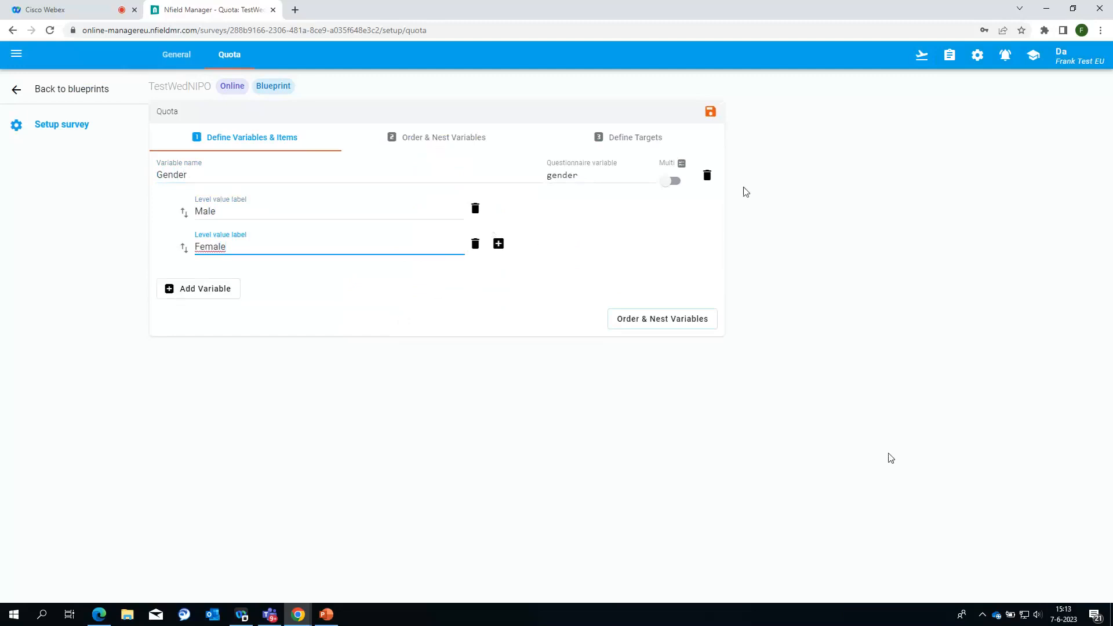
left_click(710, 113)
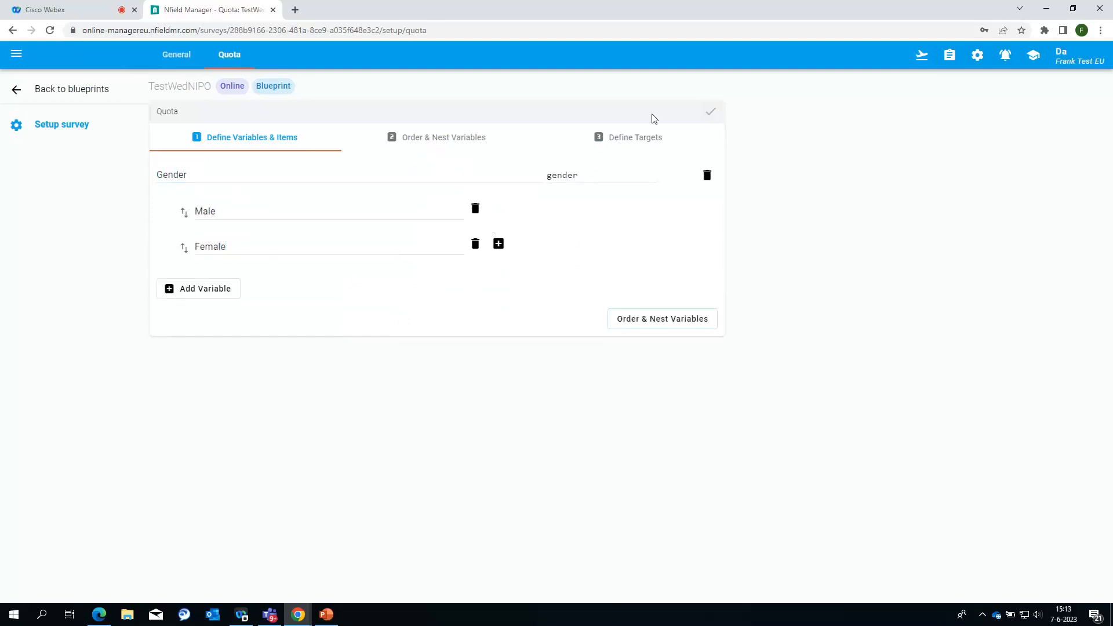
Step: Review the General and Quota settings, then go back to the blueprints list
left_click(176, 55)
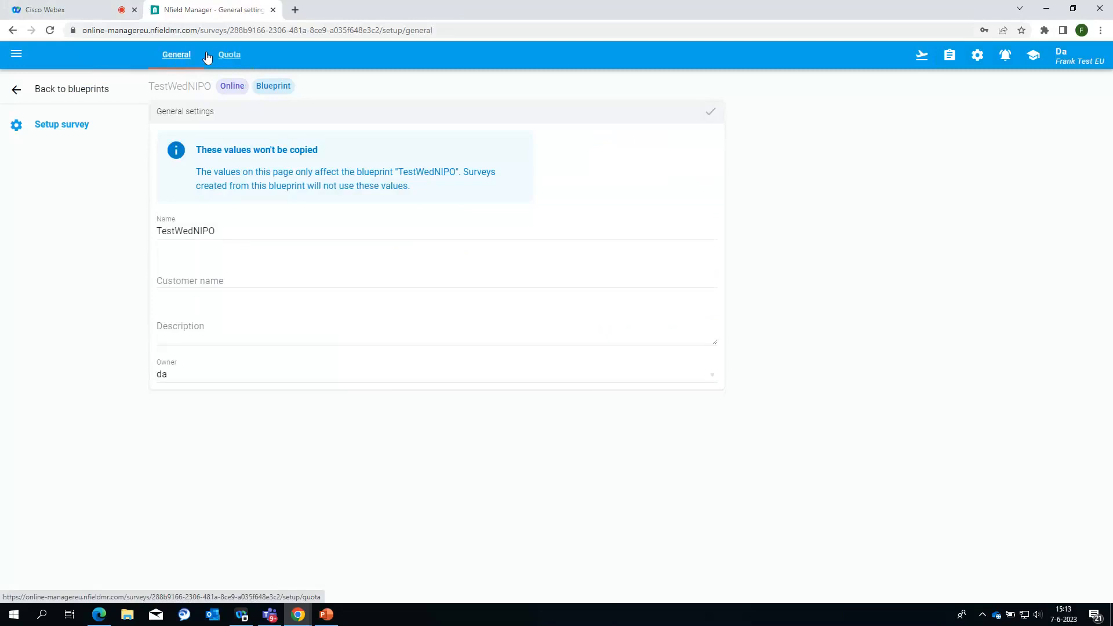
left_click(231, 55)
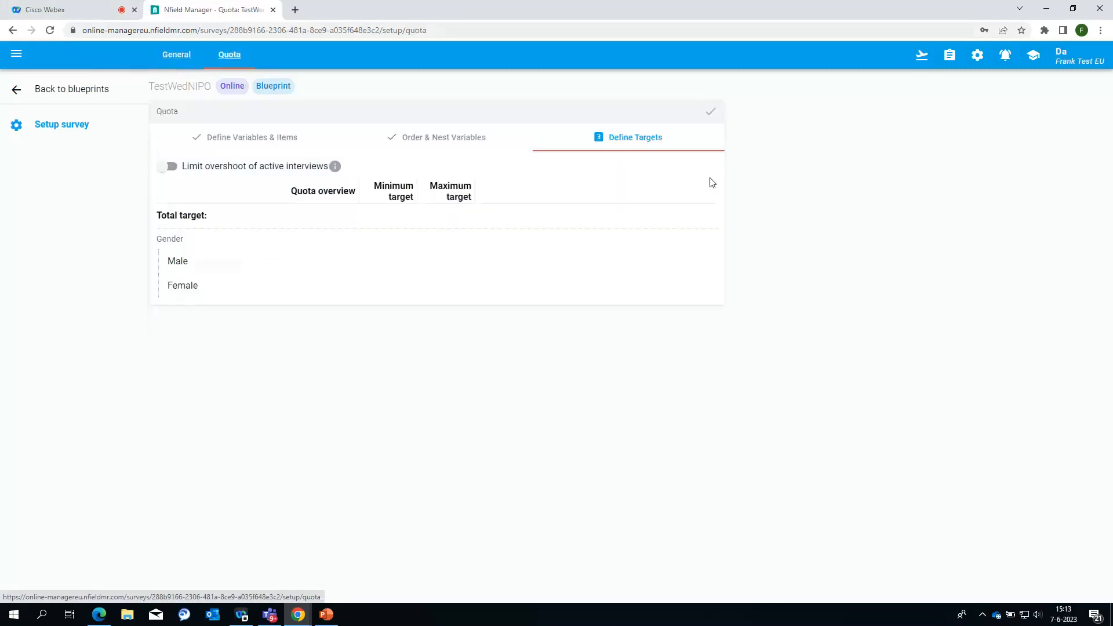
left_click(53, 94)
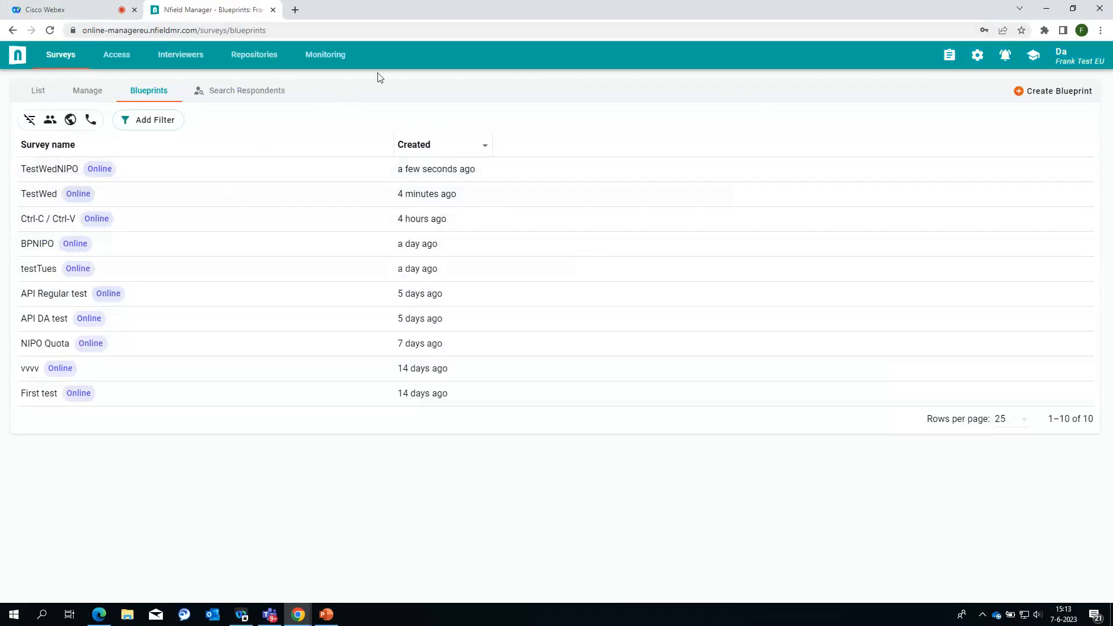
Step: Open the Access page and browse the 36 local users with their roles and survey groups
left_click(126, 62)
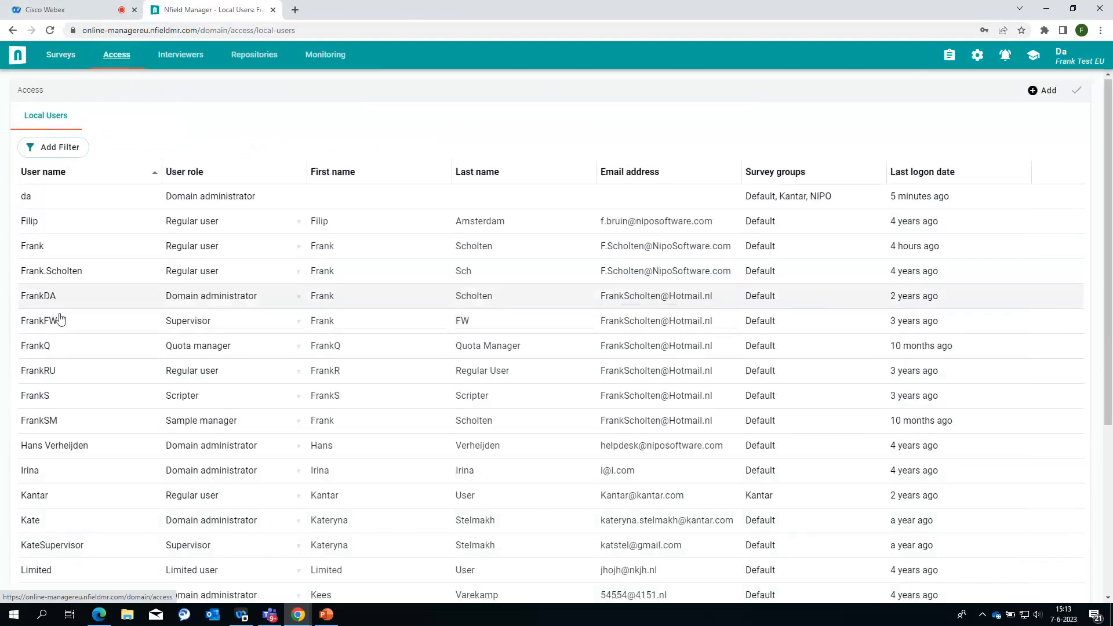
scroll(69, 306, "down", 3)
scroll(110, 259, "up", 1)
scroll(110, 259, "down", 1)
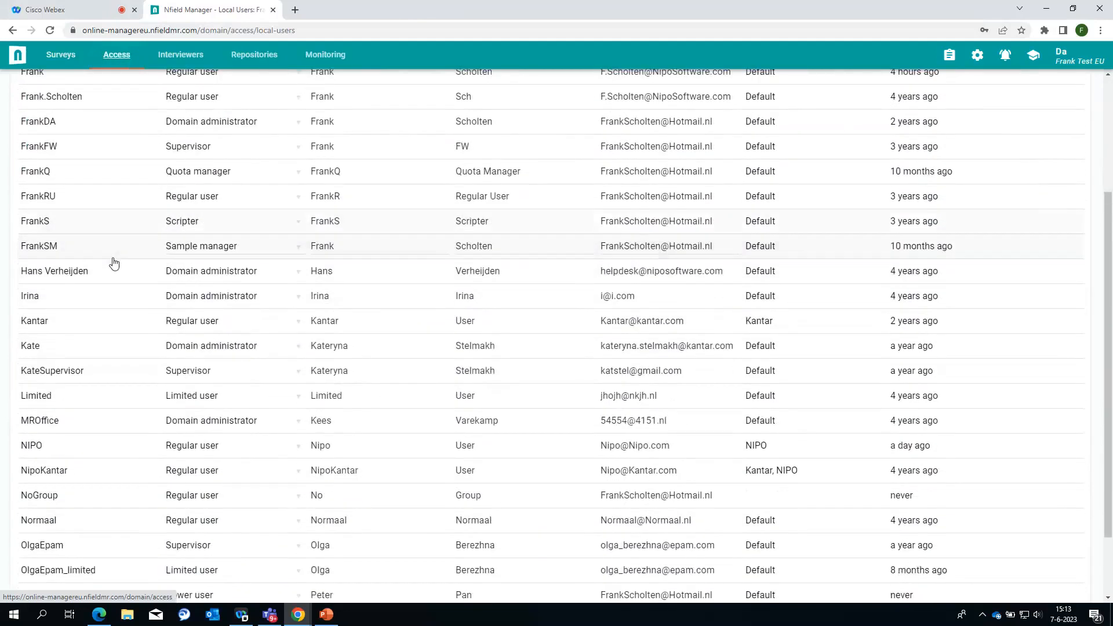
scroll(91, 330, "up", 1)
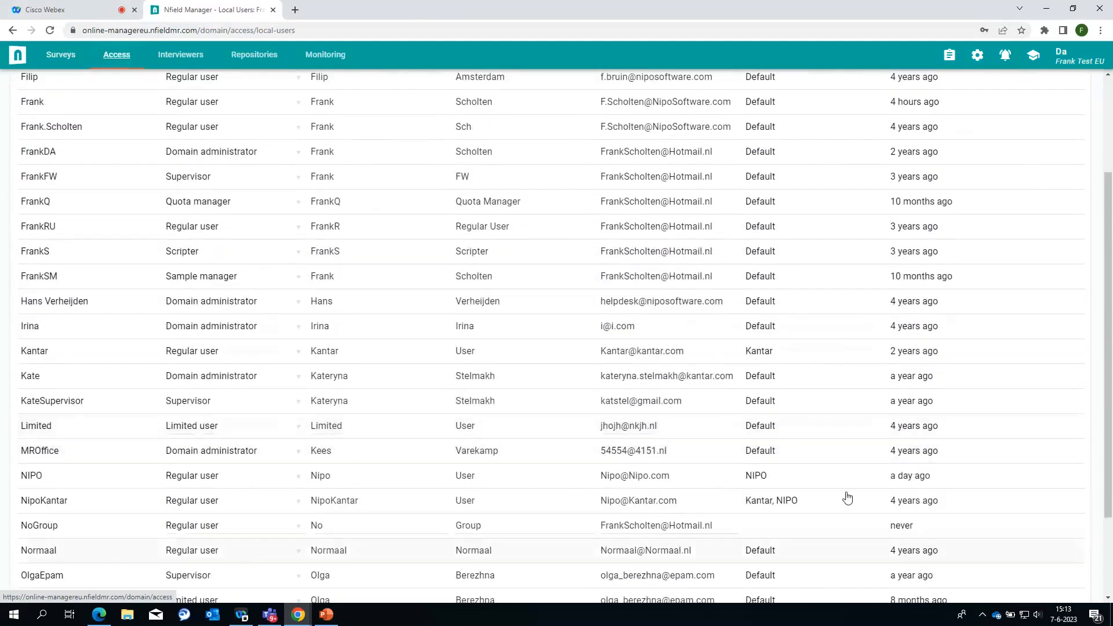
scroll(776, 520, "up", 2)
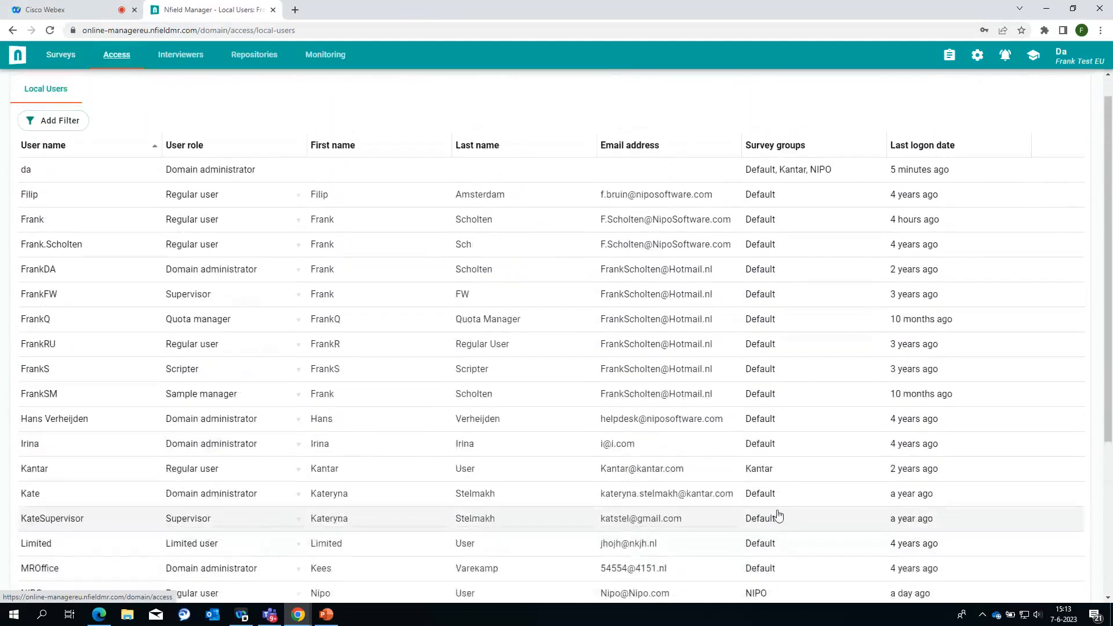
scroll(792, 517, "down", 2)
scroll(792, 518, "down", 2)
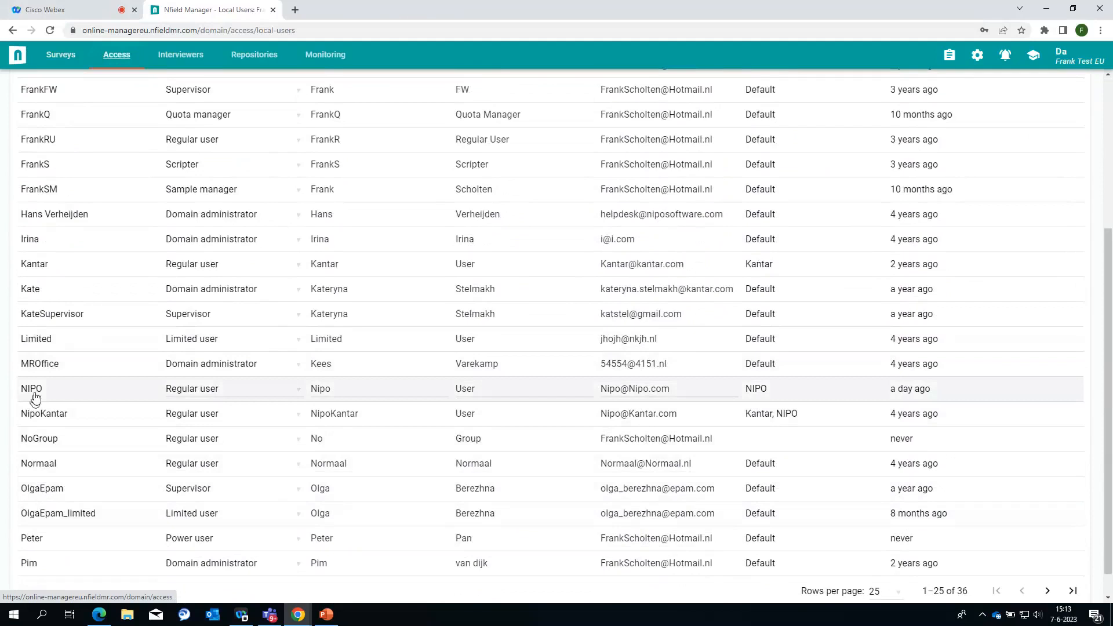
Step: Sign out, then sign back in to the NIPO domain with the account password
left_click(1080, 58)
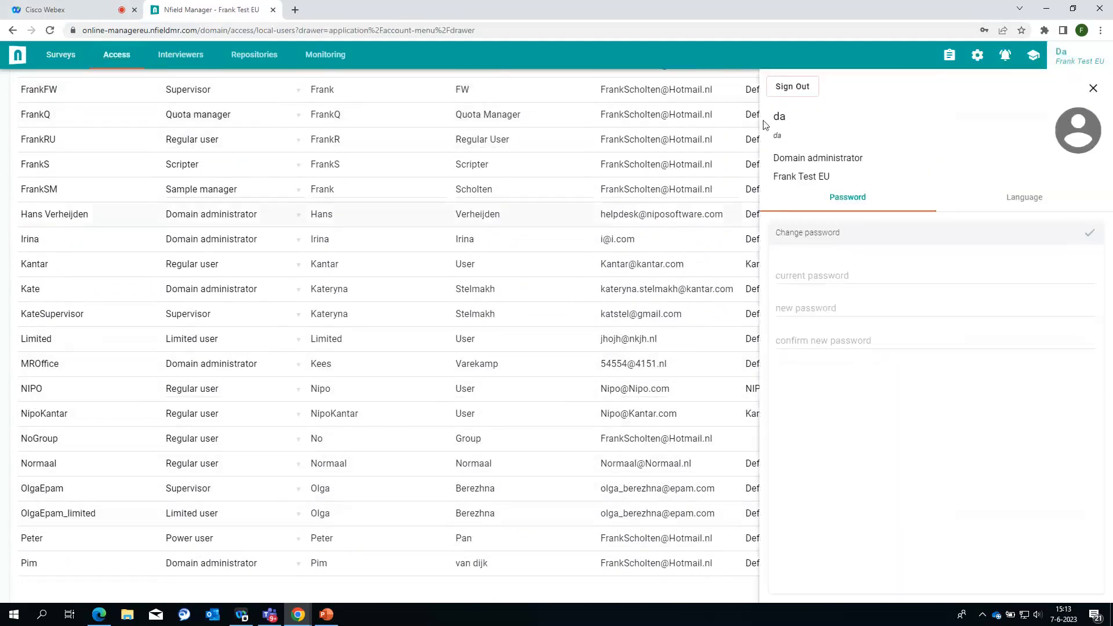
left_click(781, 88)
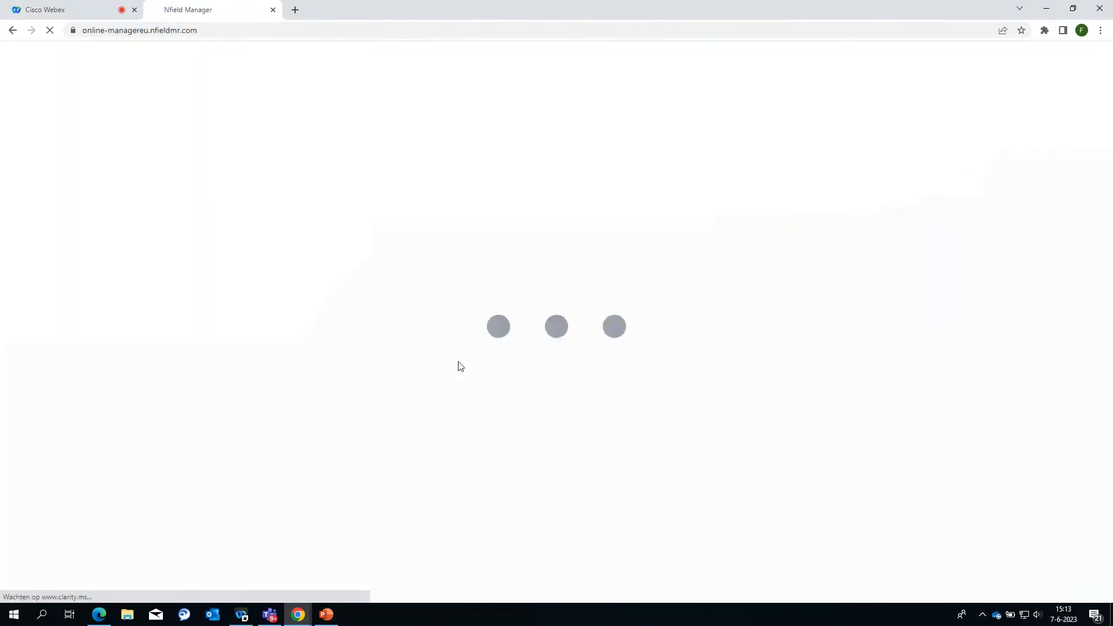
key("shift+Tab")
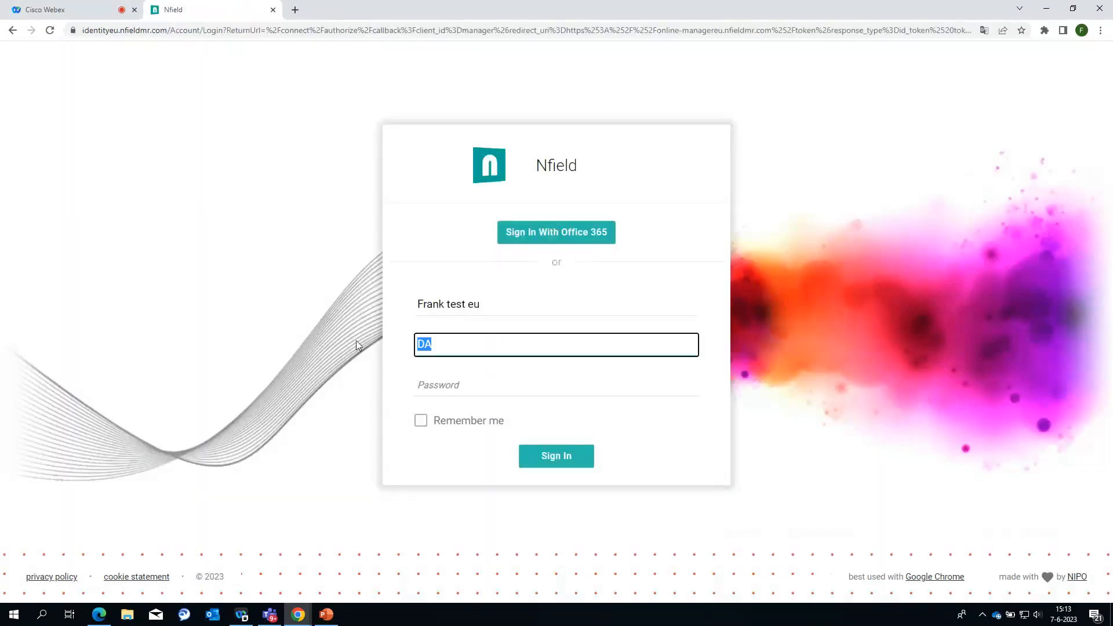
type("NIPO")
left_click(442, 385)
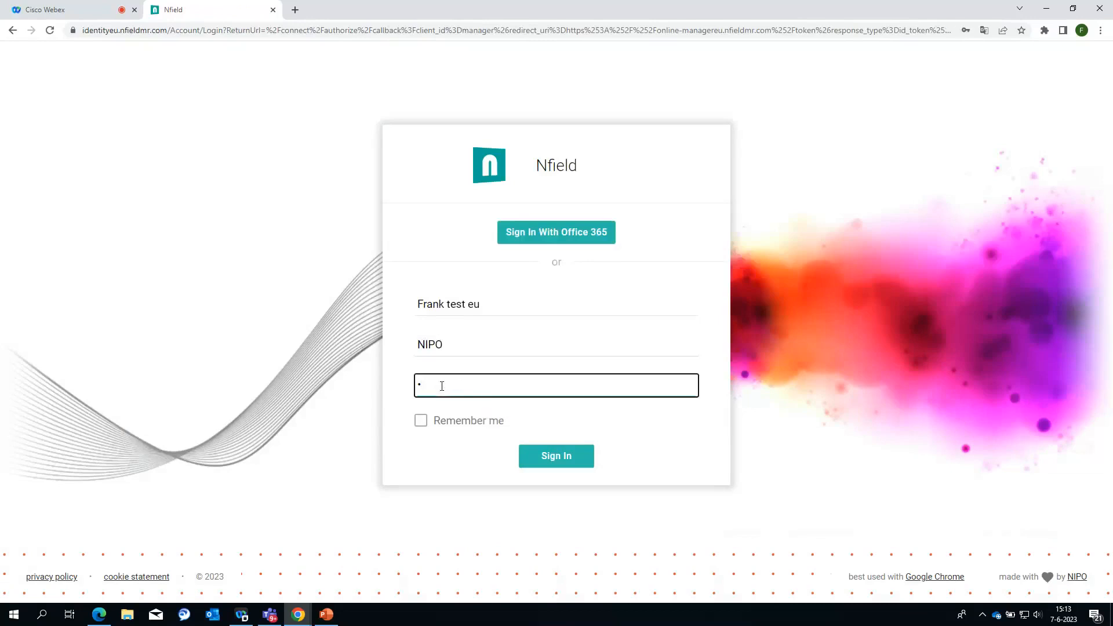
type("•")
key("Return")
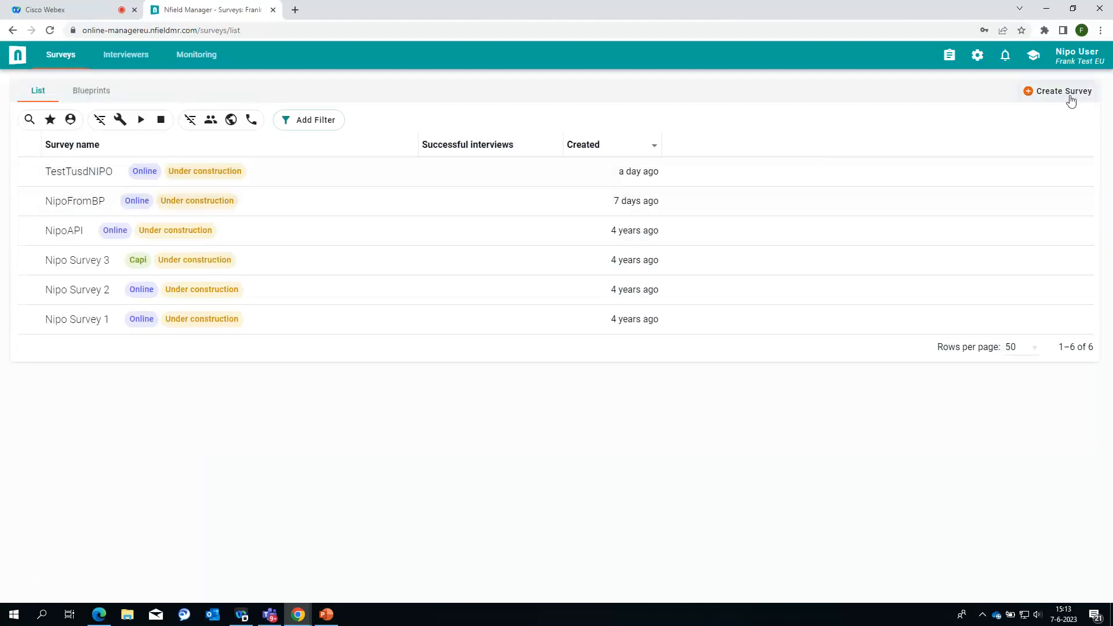
left_click(1078, 101)
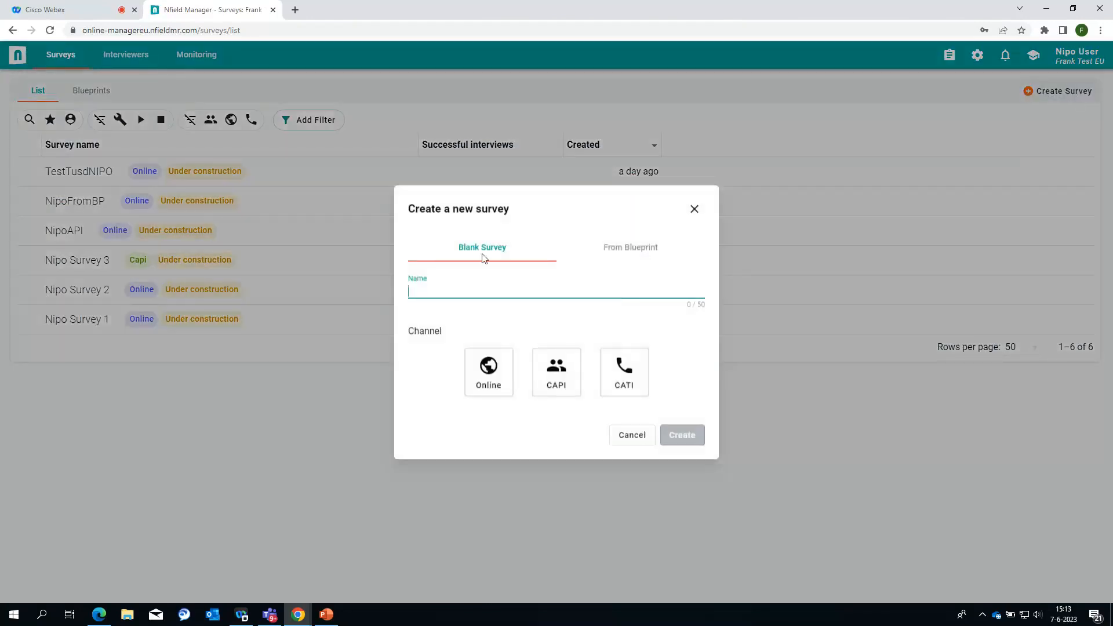
left_click(422, 283)
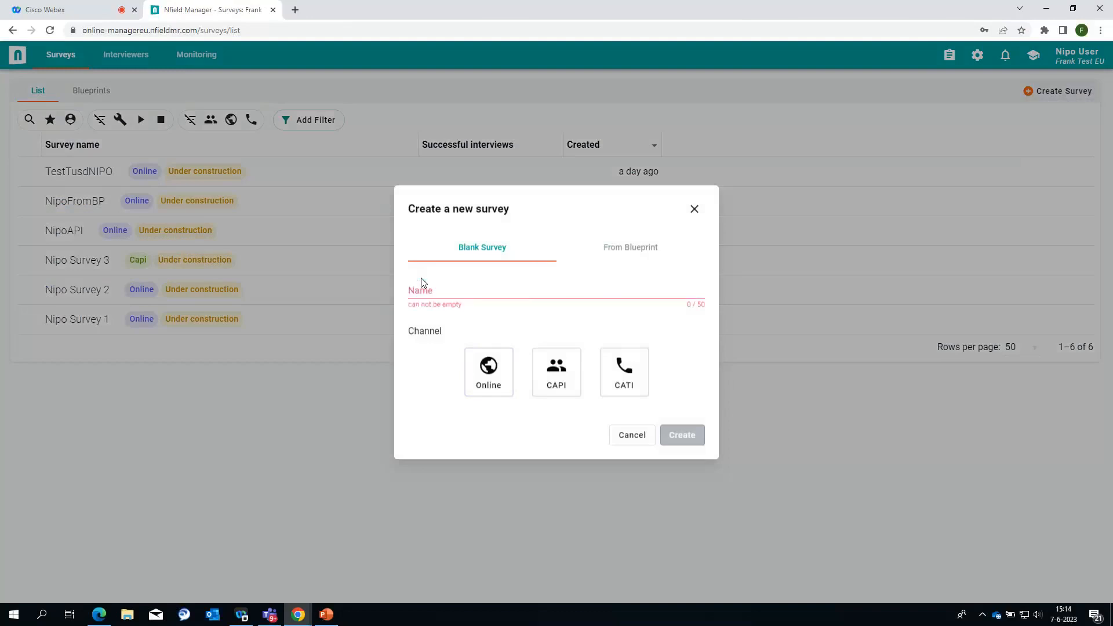
left_click(634, 253)
left_click(484, 314)
type("h")
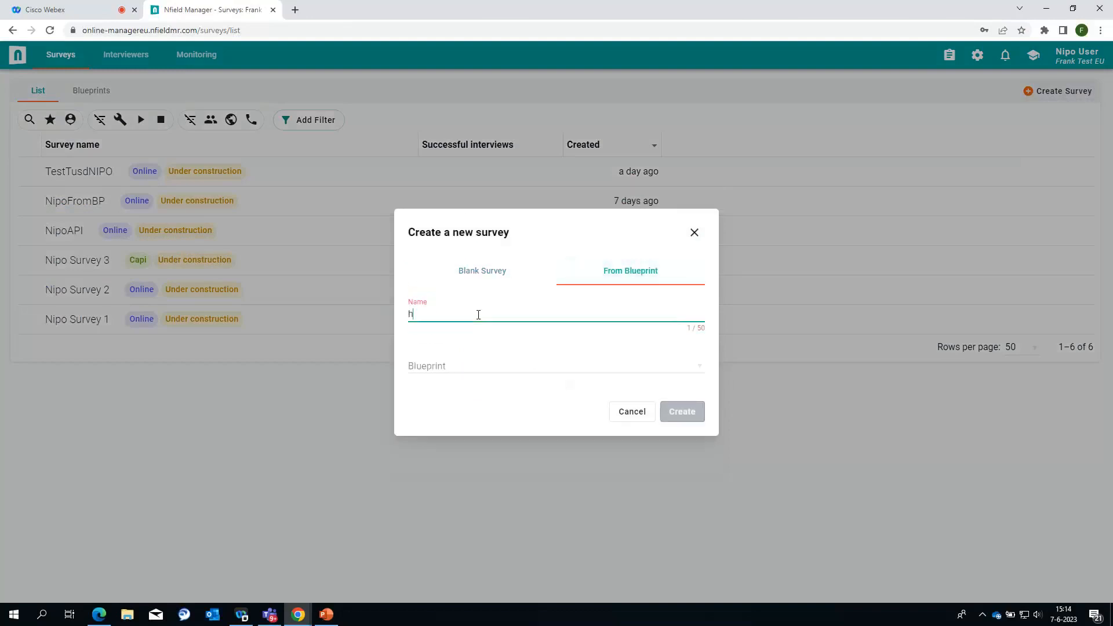
left_click(697, 369)
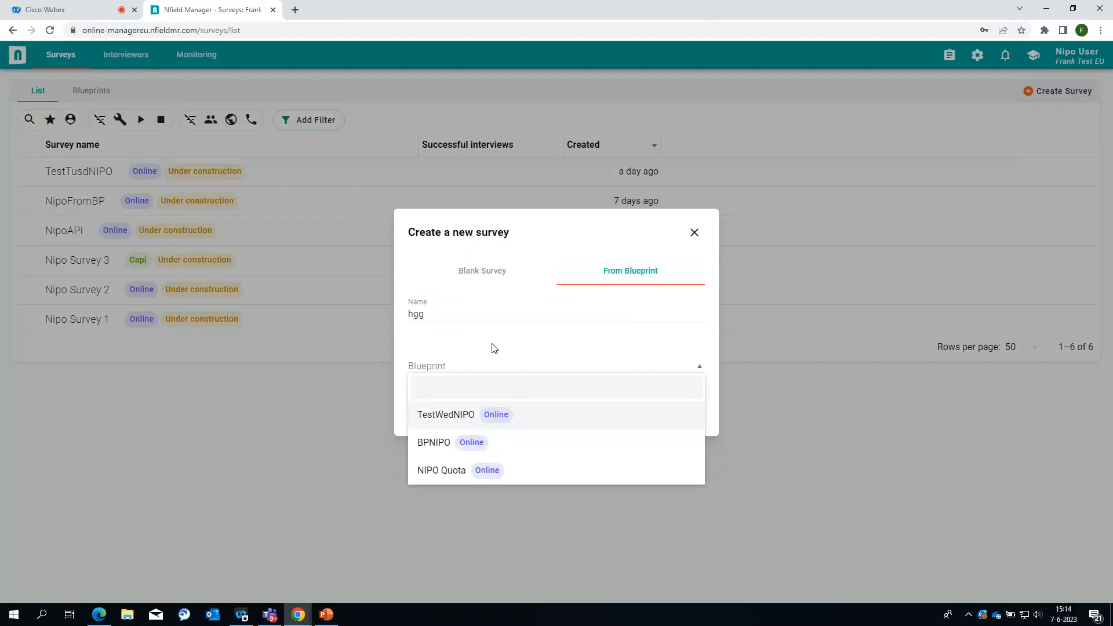
left_click(693, 233)
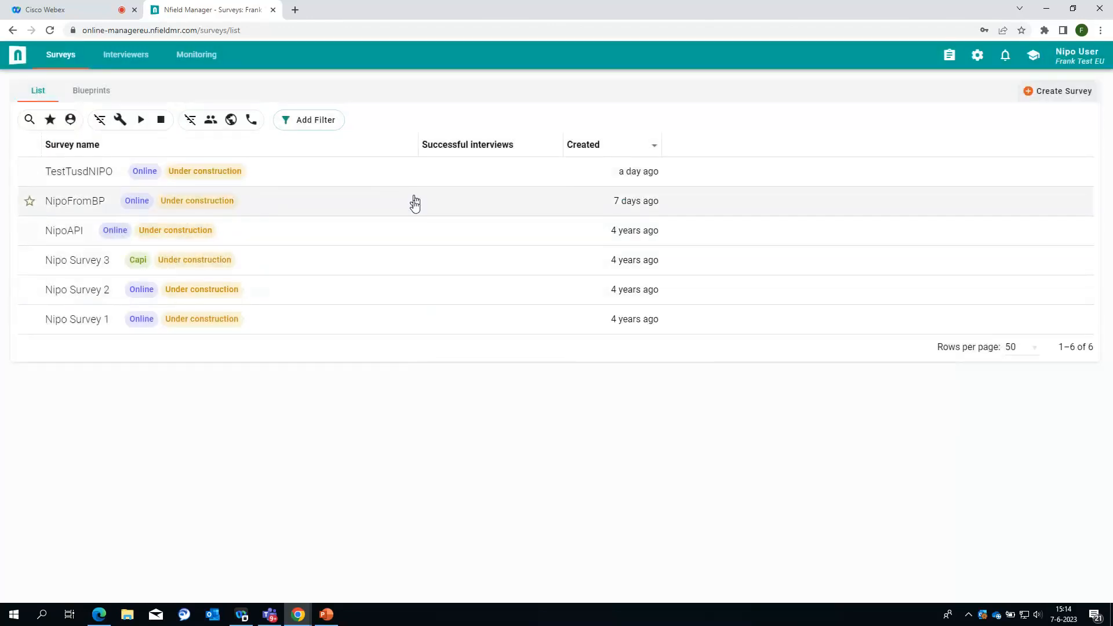
Step: Check the TestWedNIPO blueprint's quota setup, which has no targets, then return to Blueprints
left_click(104, 100)
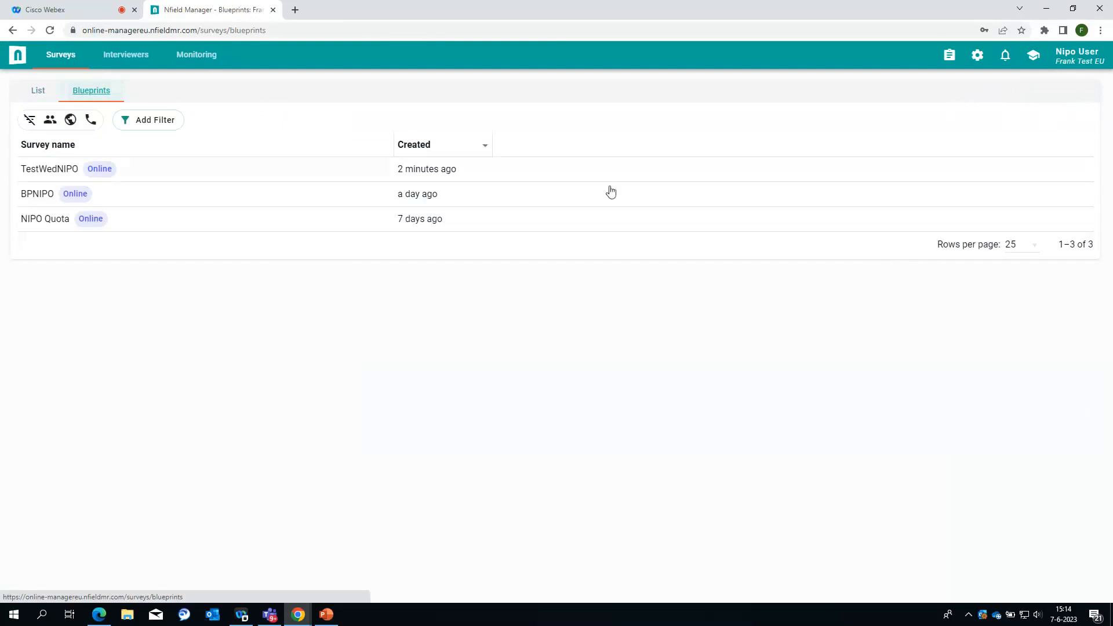
left_click(54, 174)
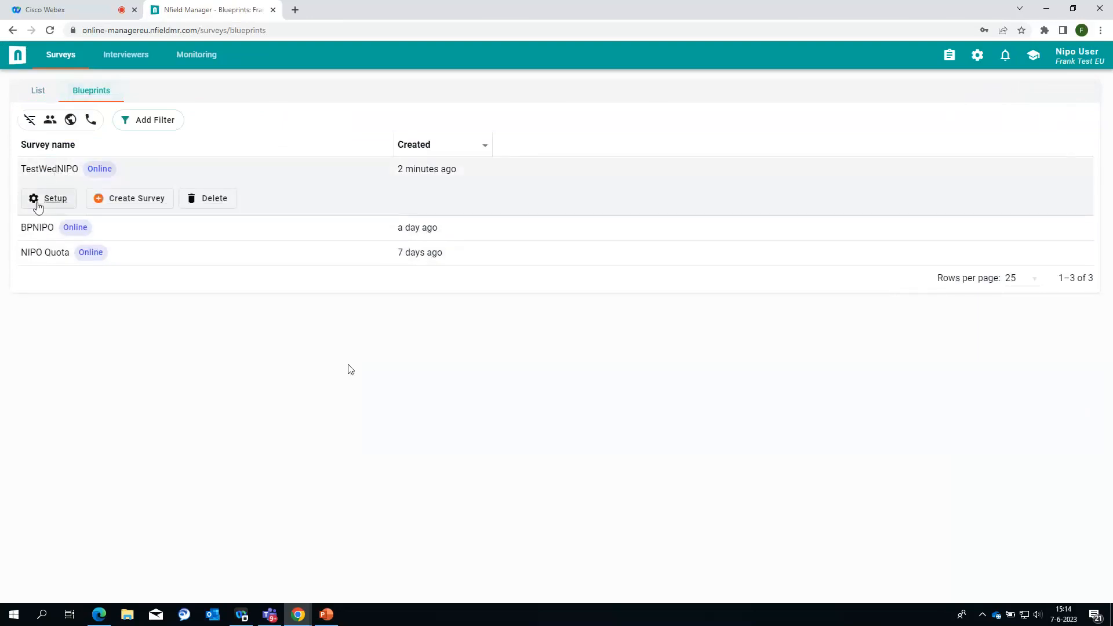
left_click(45, 198)
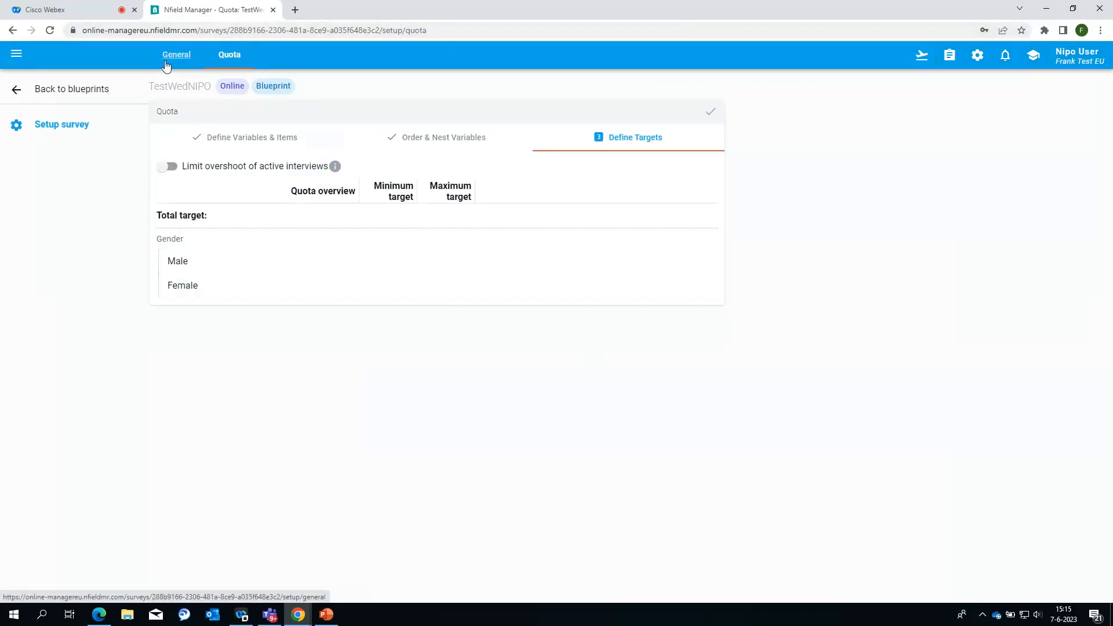
left_click(57, 91)
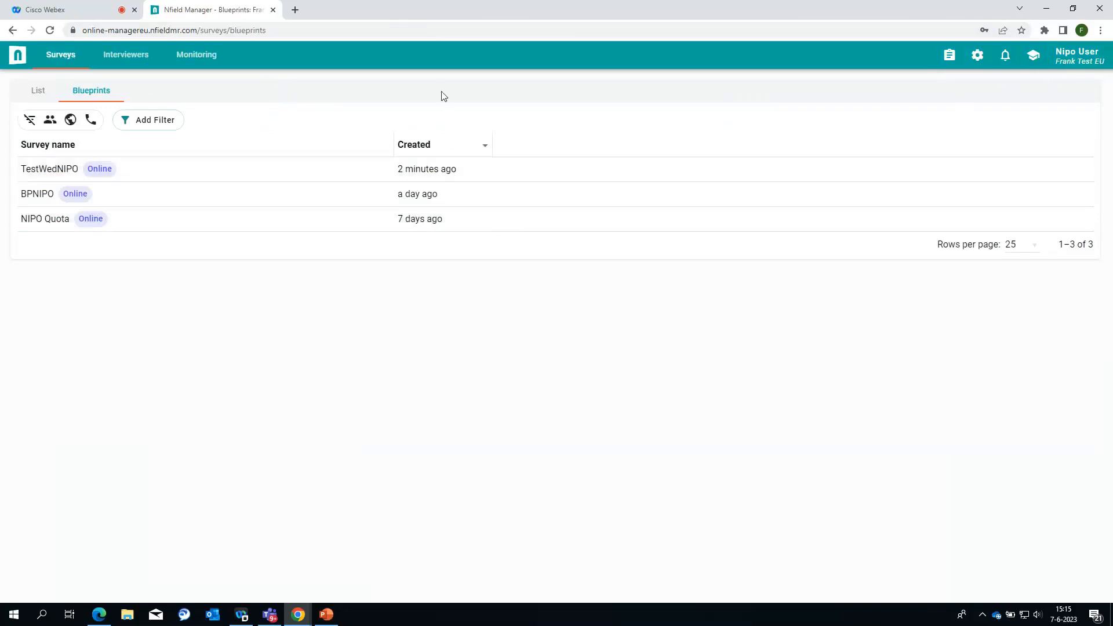
Step: Sign out and sign back in to the original domain with the account password
left_click(1072, 59)
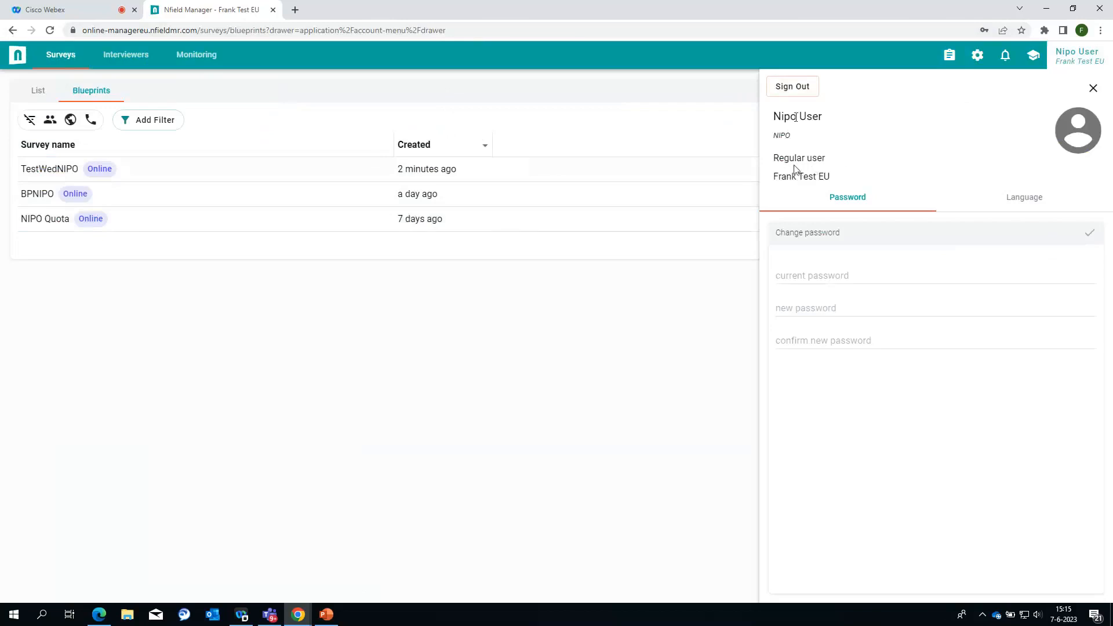
left_click(803, 91)
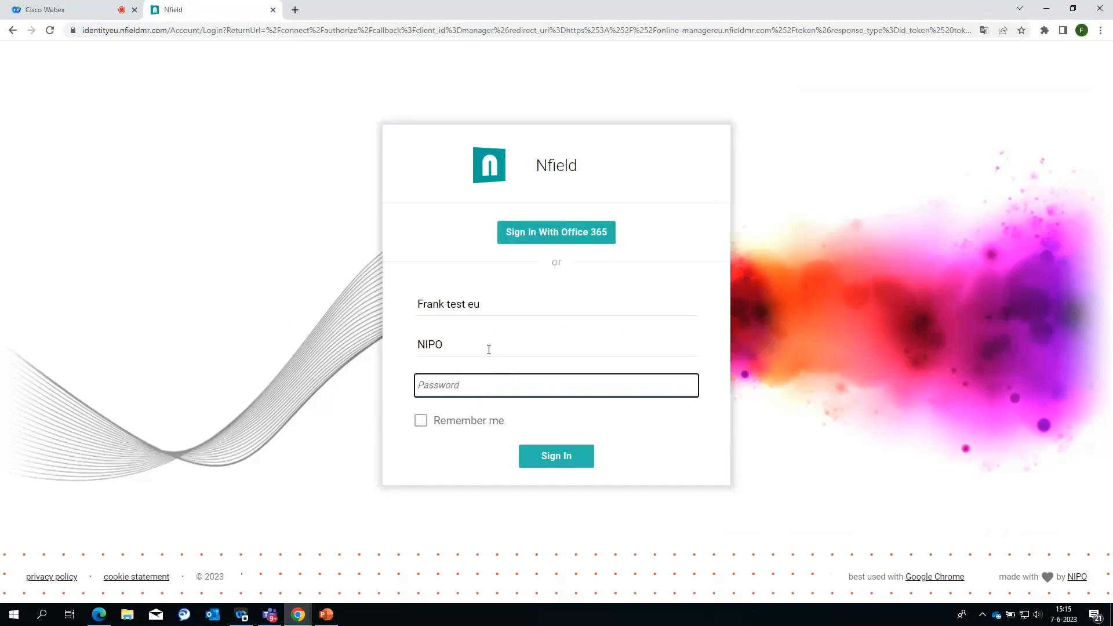
key("shift+Tab")
type("D")
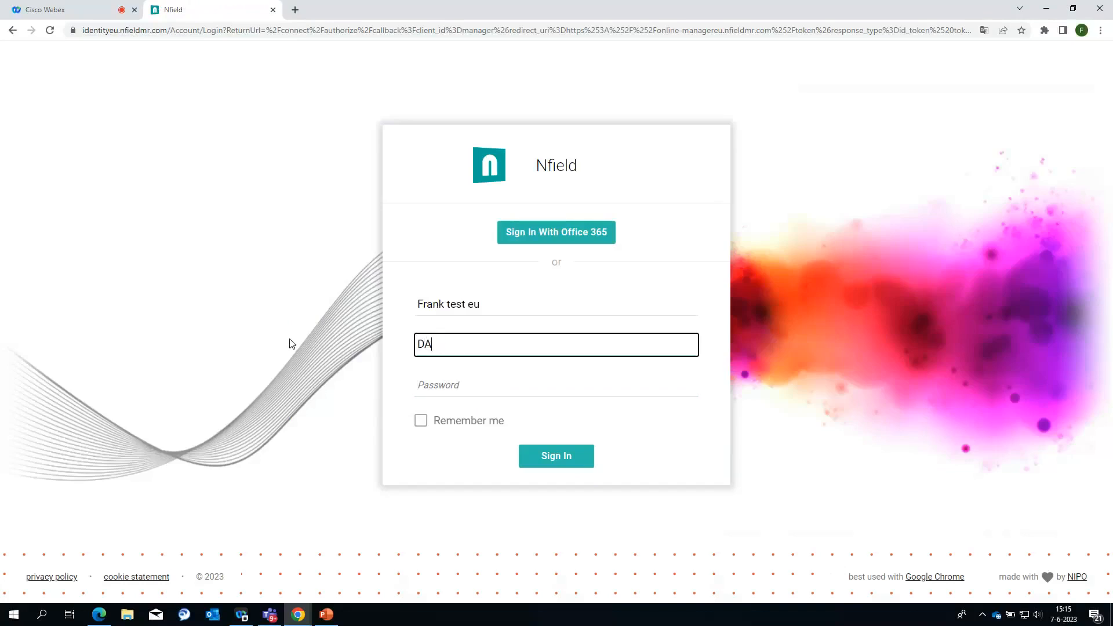
key("Tab")
type("••")
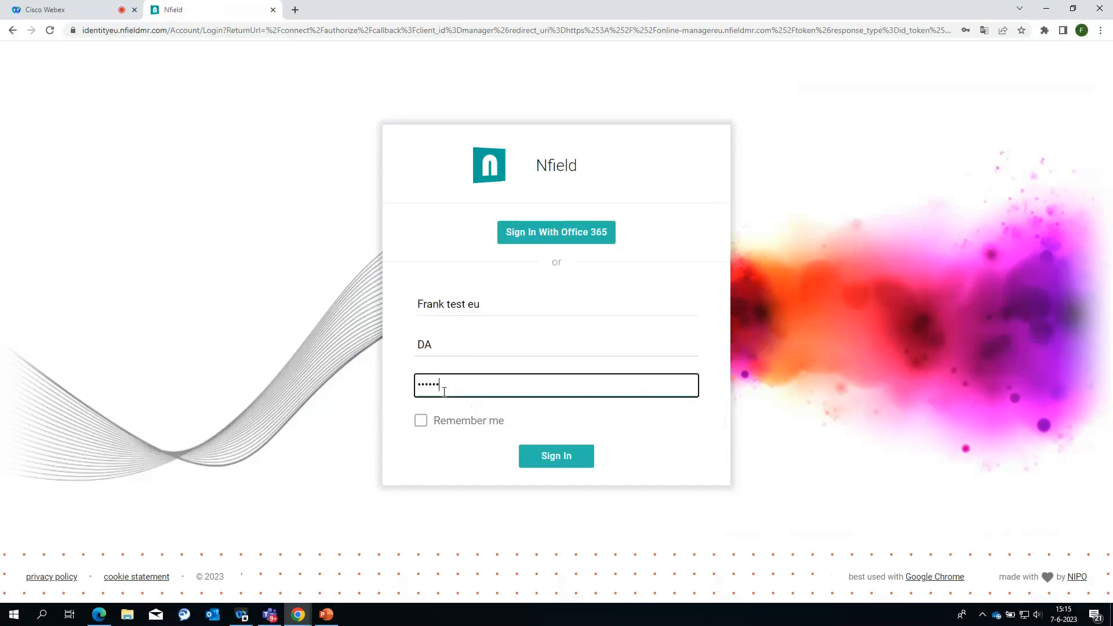
key("Return")
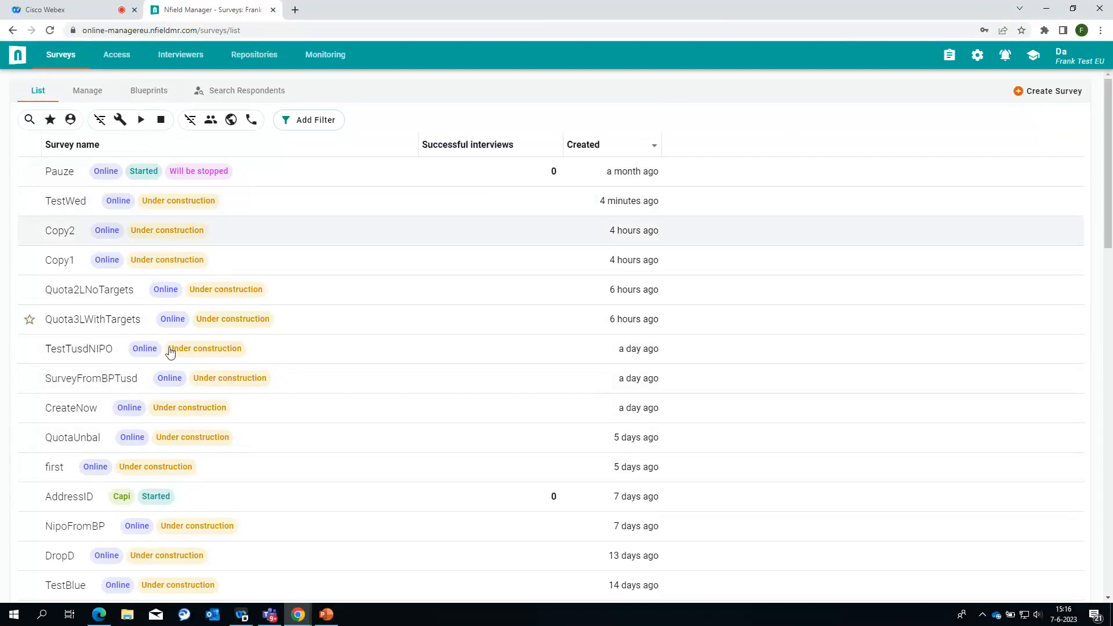
Step: Open Quota3LWithTargets' setup and review its Gender–Age–Region quota targets totalling 150
left_click(79, 320)
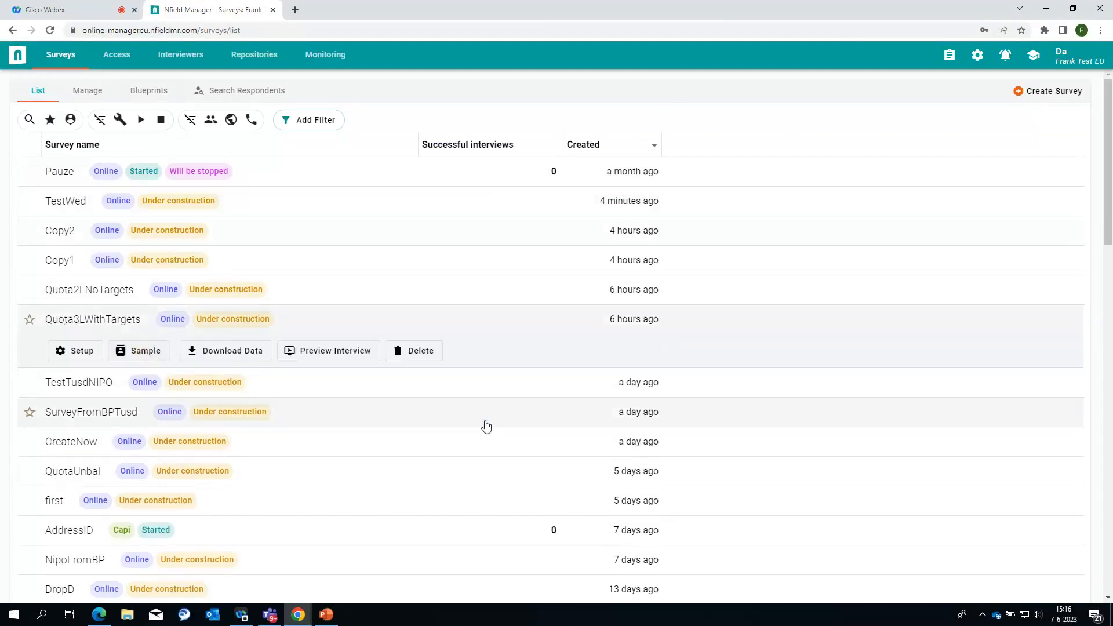
left_click(95, 351)
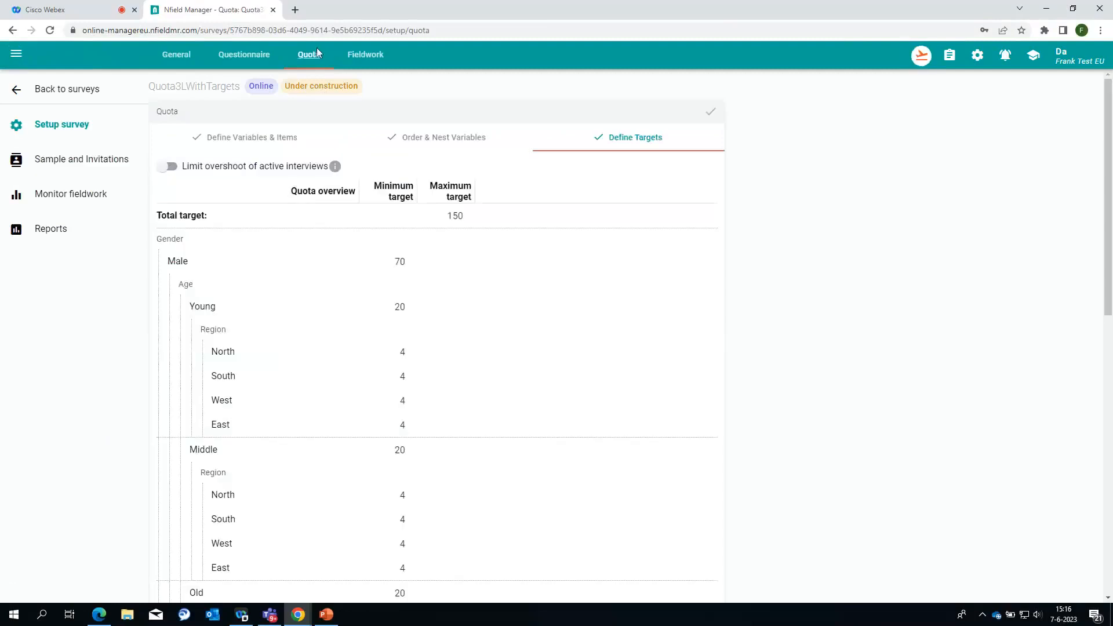
scroll(255, 278, "down", 4)
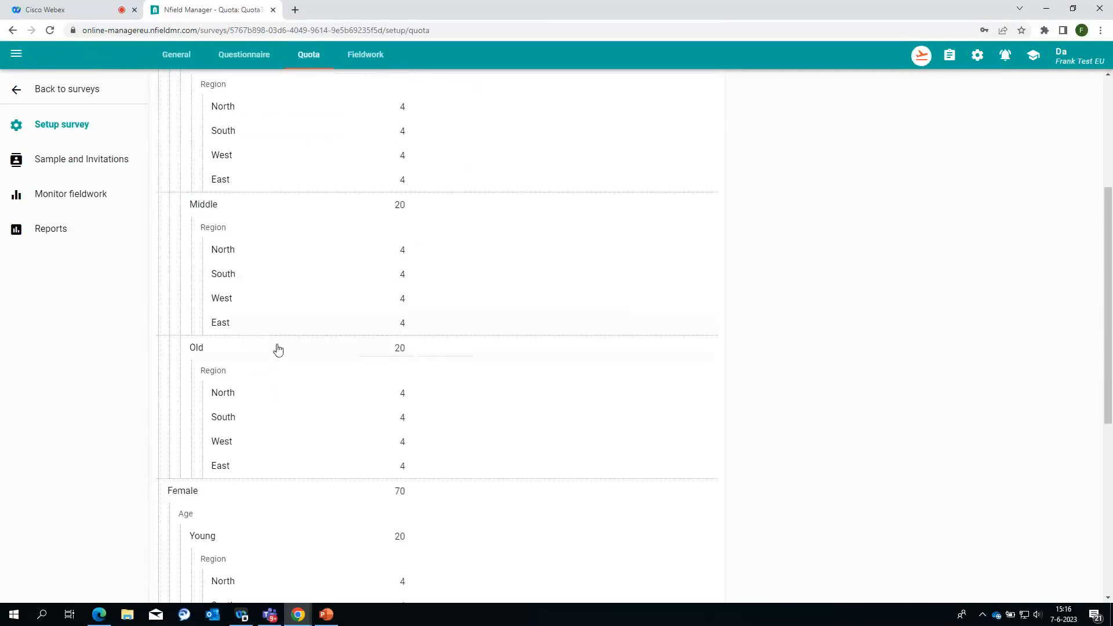
scroll(278, 348, "down", 7)
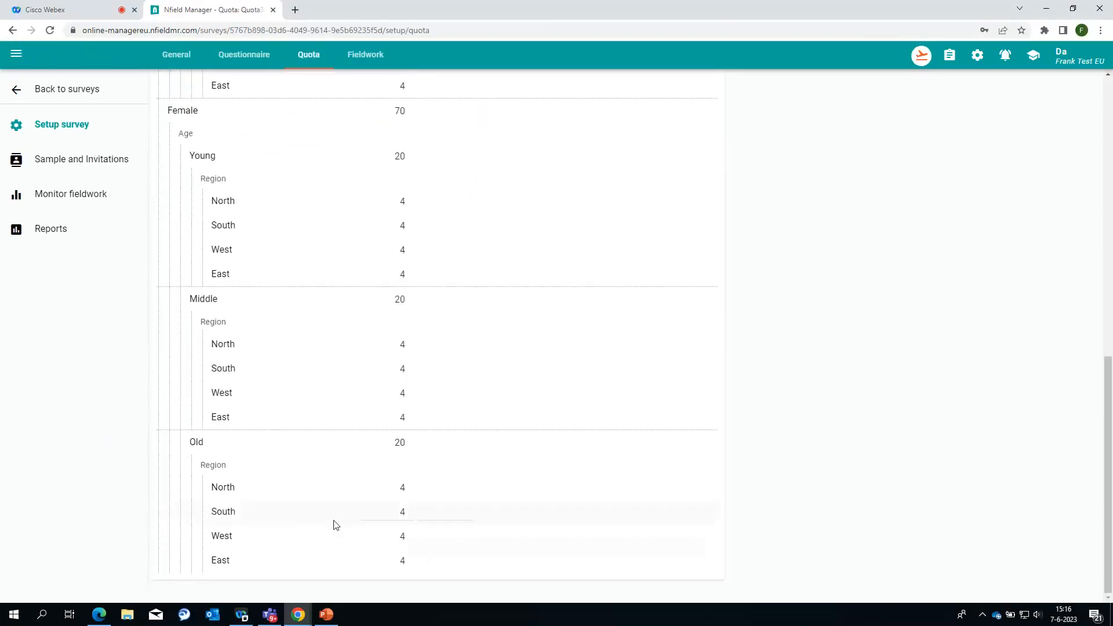
scroll(335, 523, "up", 10)
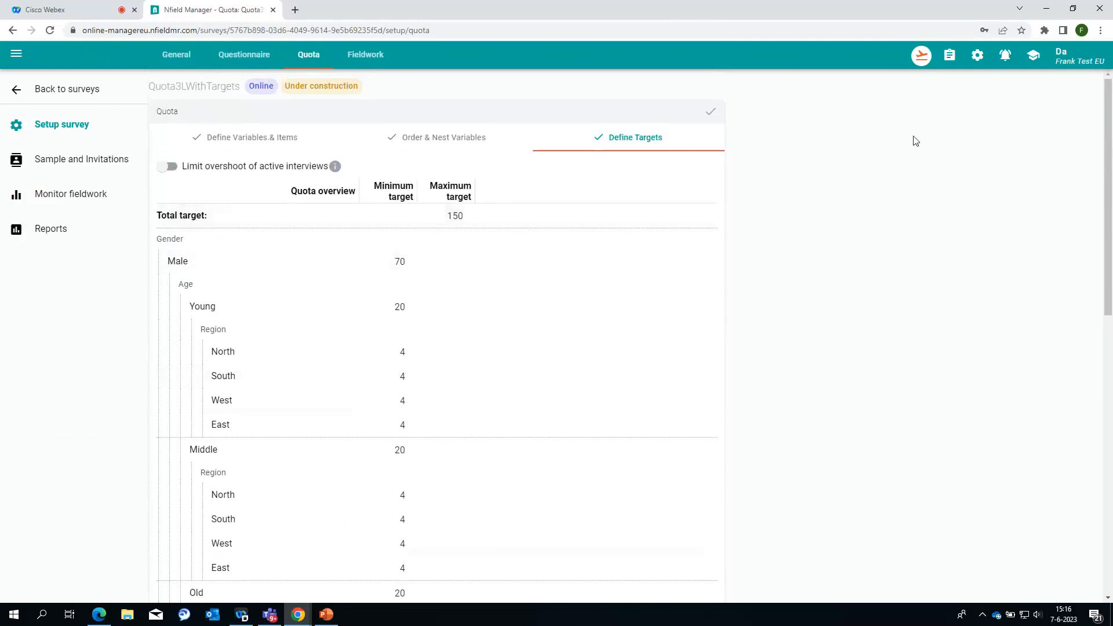
Step: Begin saving Quota3LWithTargets as a new blueprint named TestCopuWed
left_click(921, 56)
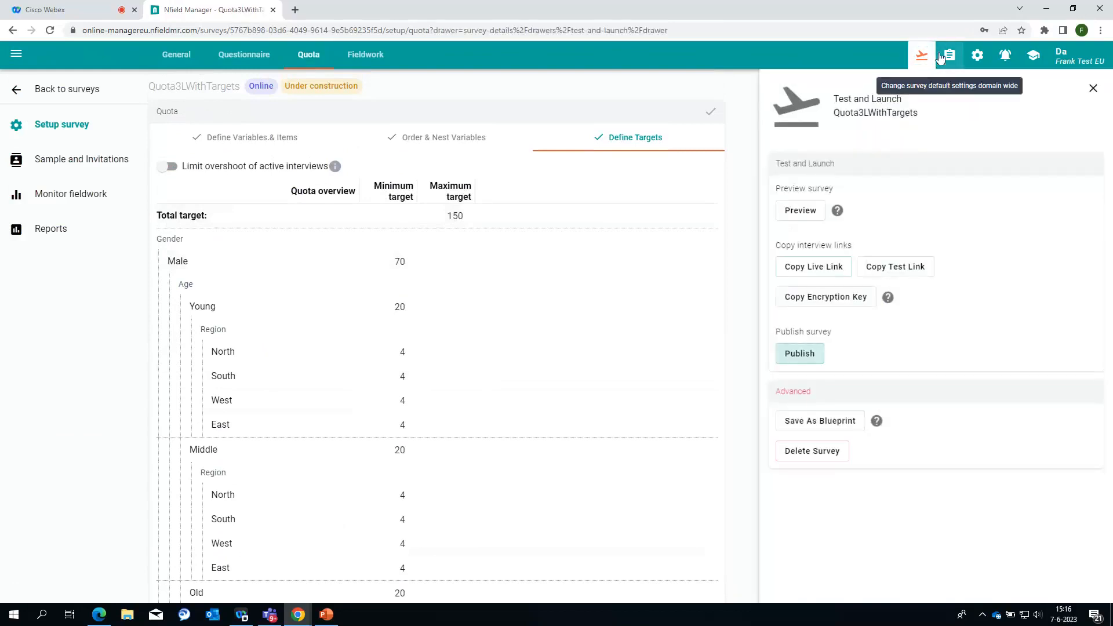
left_click(835, 429)
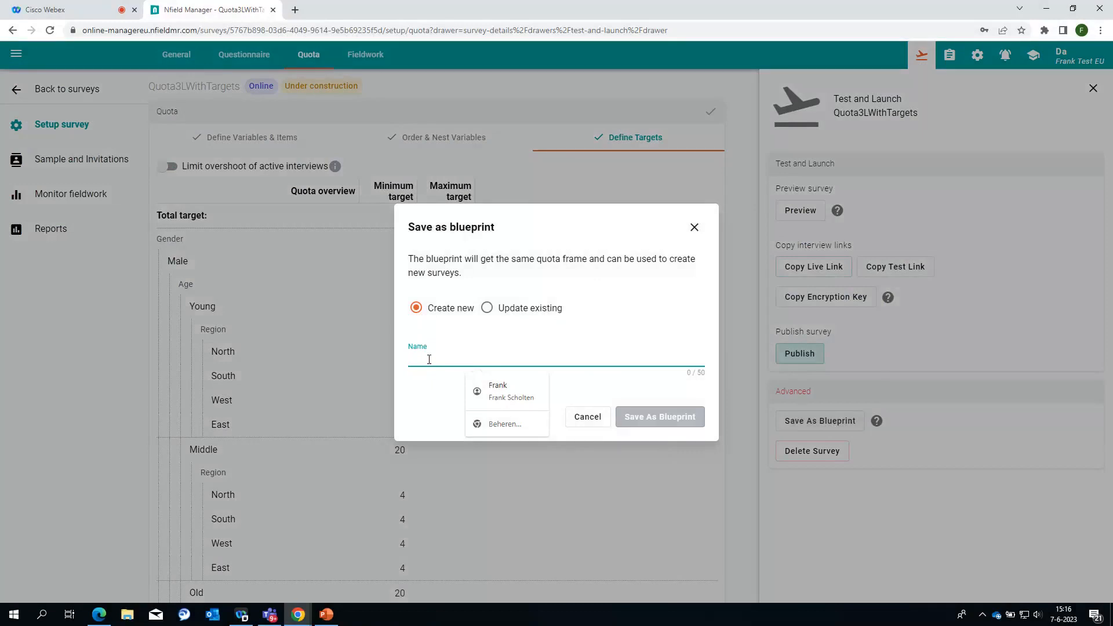
type("TestC")
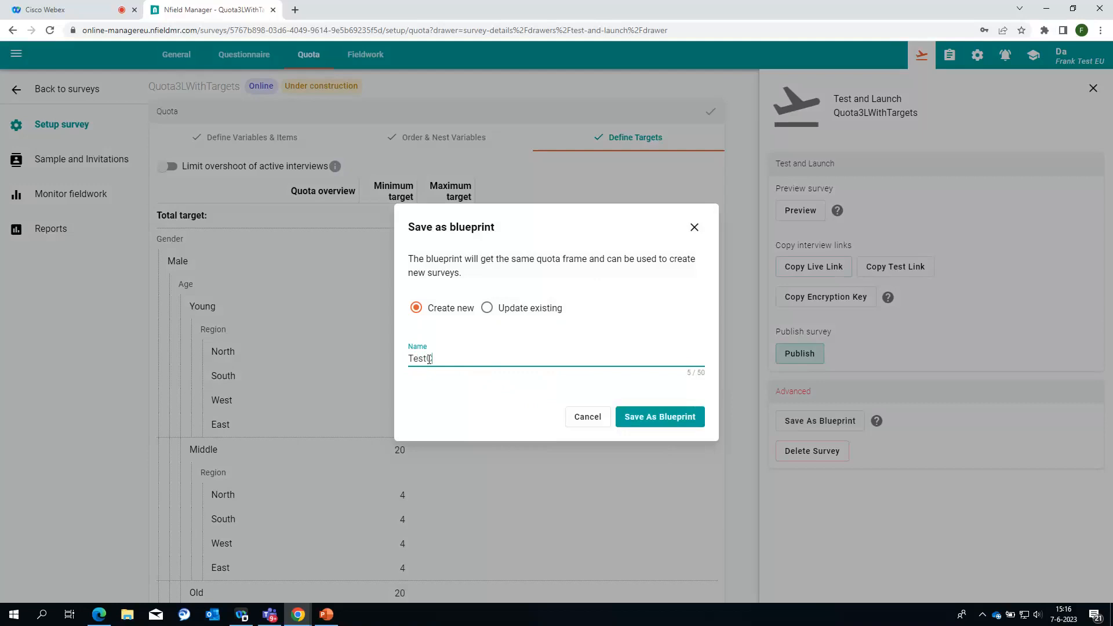
type("opuWed")
Step: Save the TestCopuWed blueprint, look over its quota, and return to the Blueprints list
left_click(666, 425)
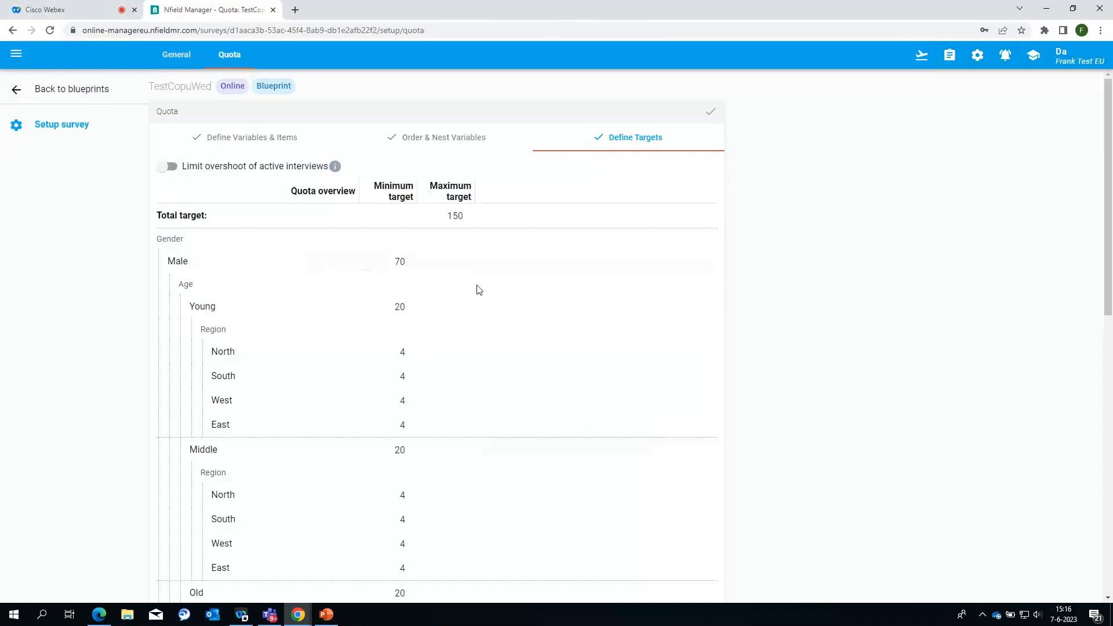
left_click_drag(1108, 127, 1104, 405)
left_click_drag(1110, 529, 1108, 220)
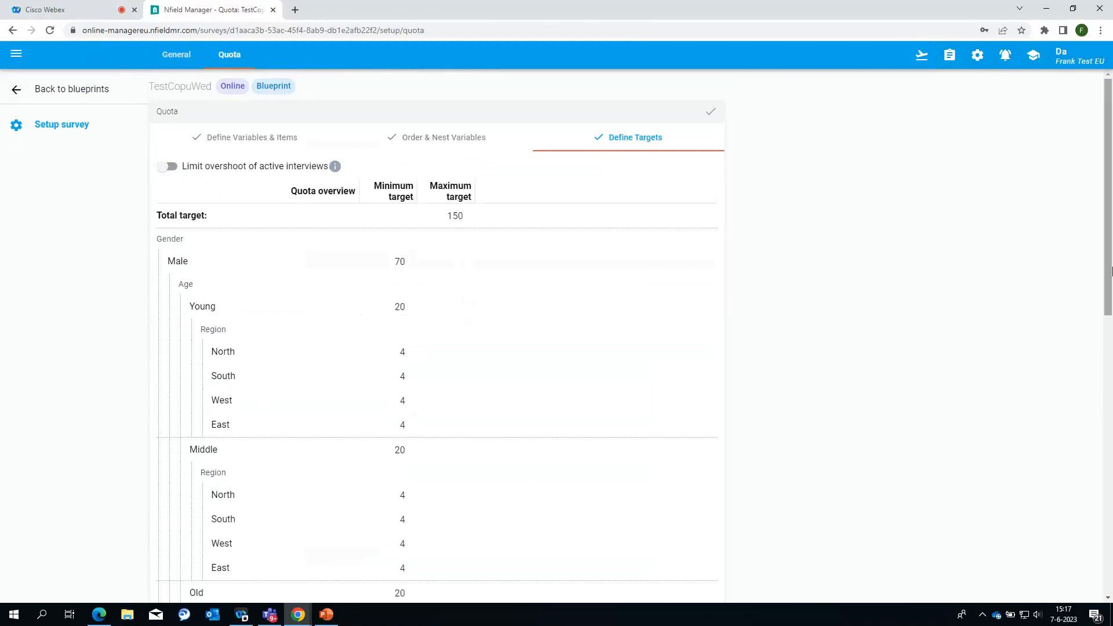
left_click(62, 94)
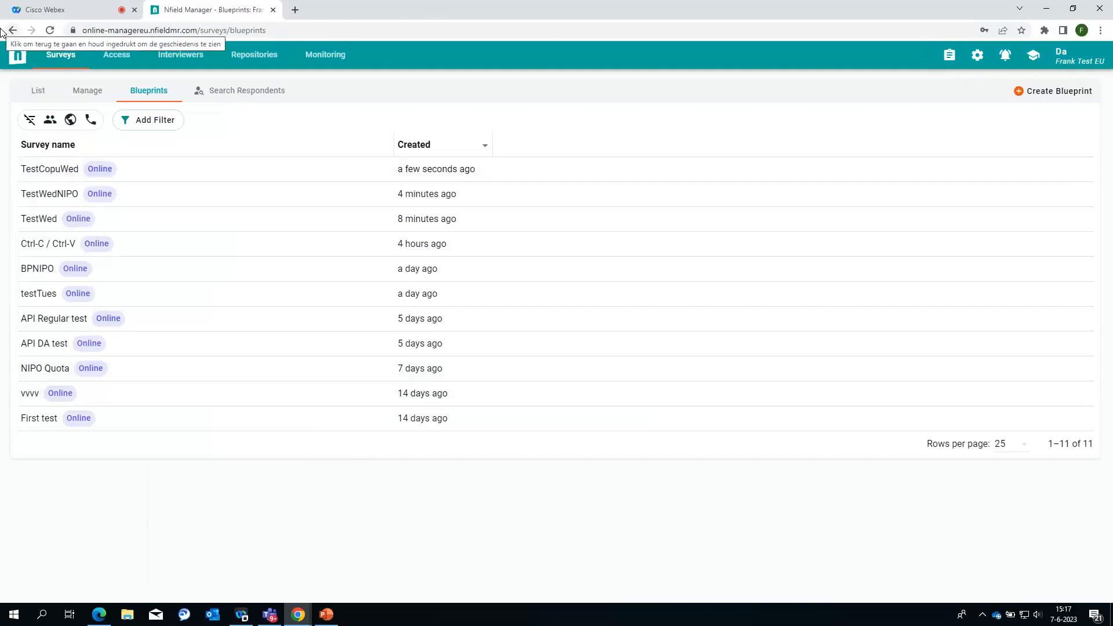
Step: Reopen Quota3LWithTargets' quota setup from the survey list with its test and launch options
left_click(35, 91)
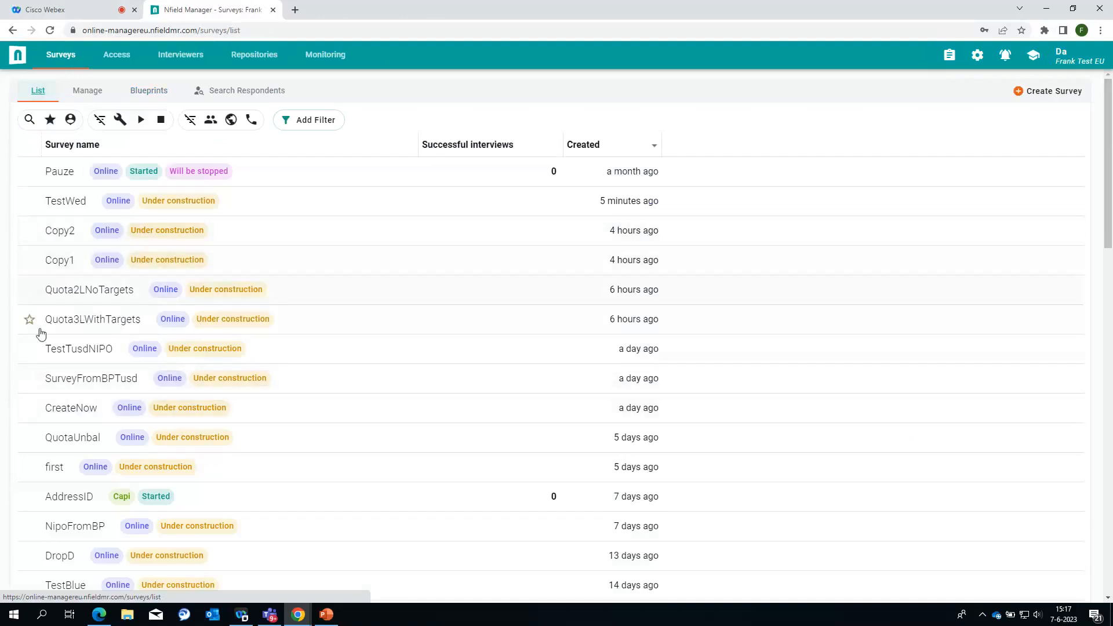
left_click(162, 322)
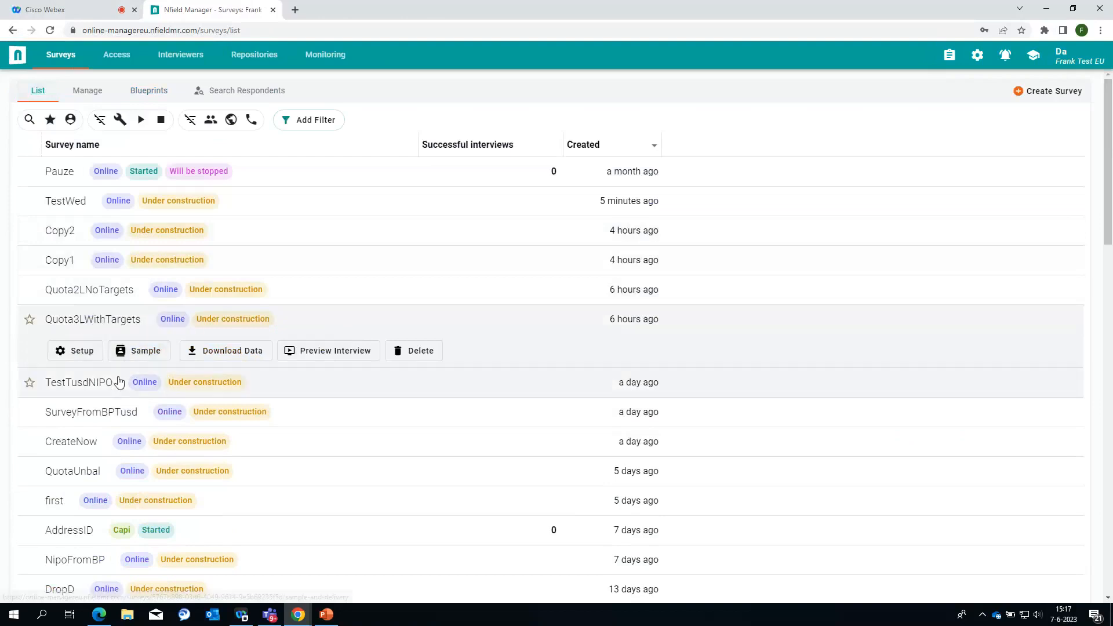
left_click(83, 351)
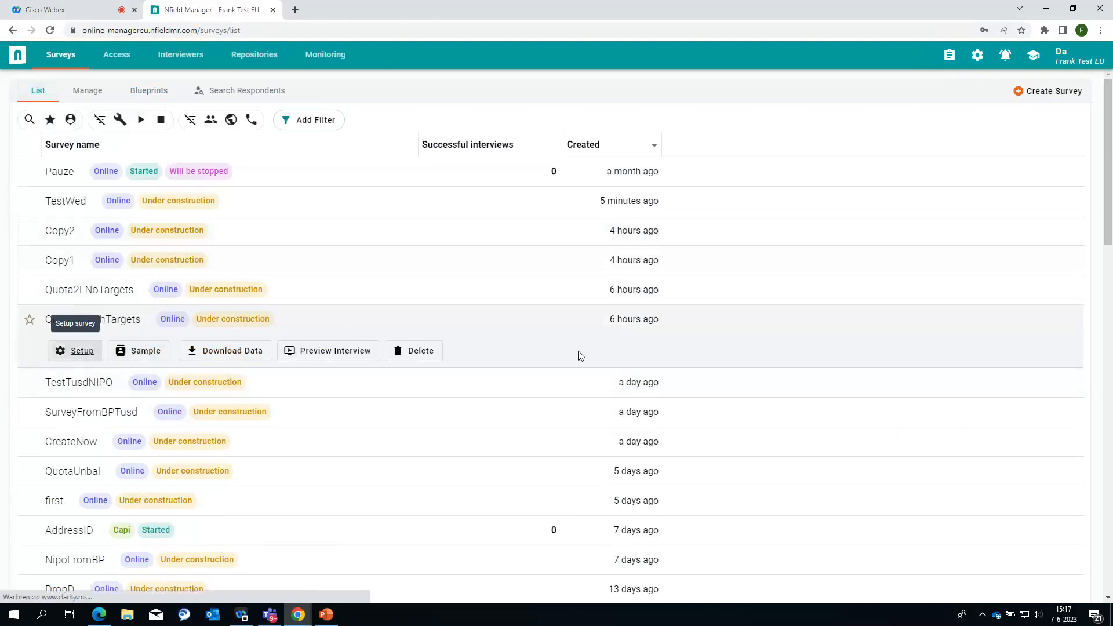
left_click(920, 55)
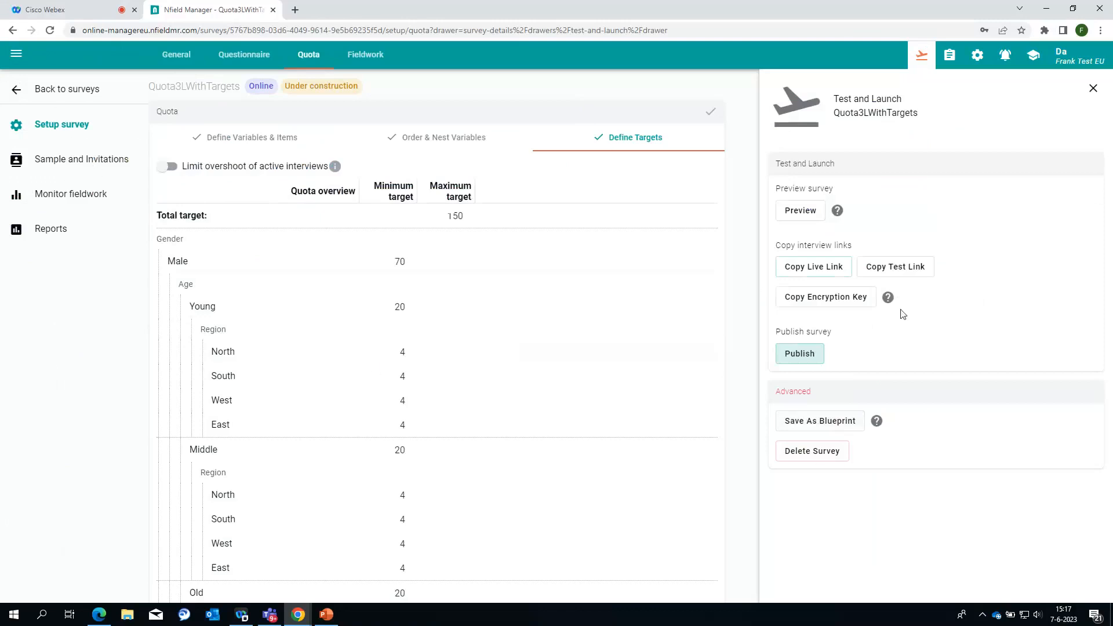
Step: Save Quota3LWithTargets over the existing Ctrl-C / Ctrl-V blueprint using Update existing
left_click(815, 426)
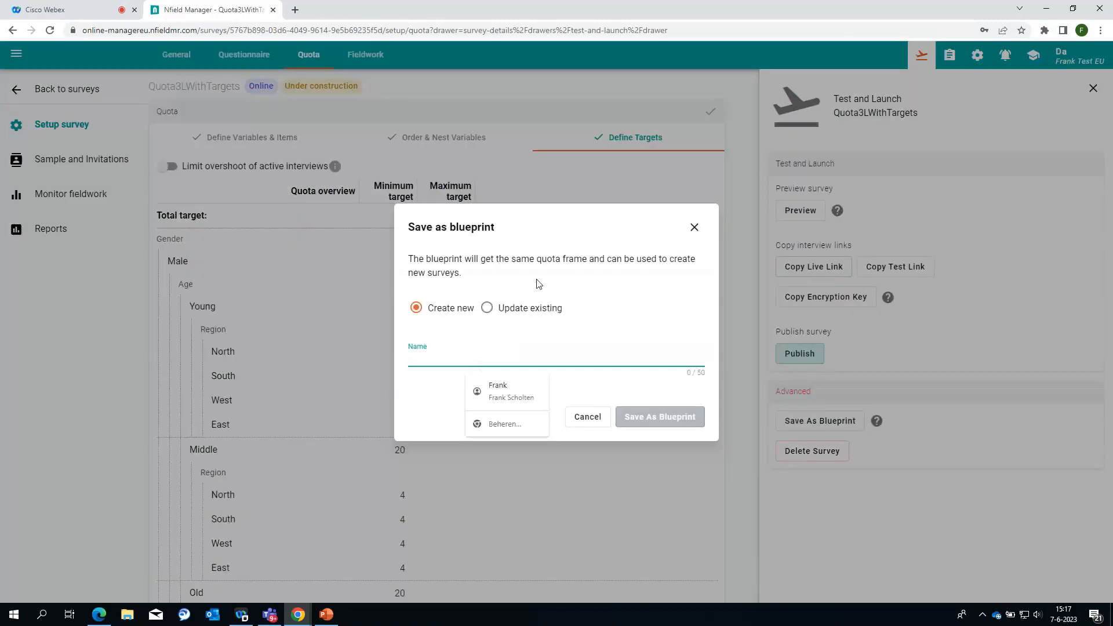
left_click(500, 313)
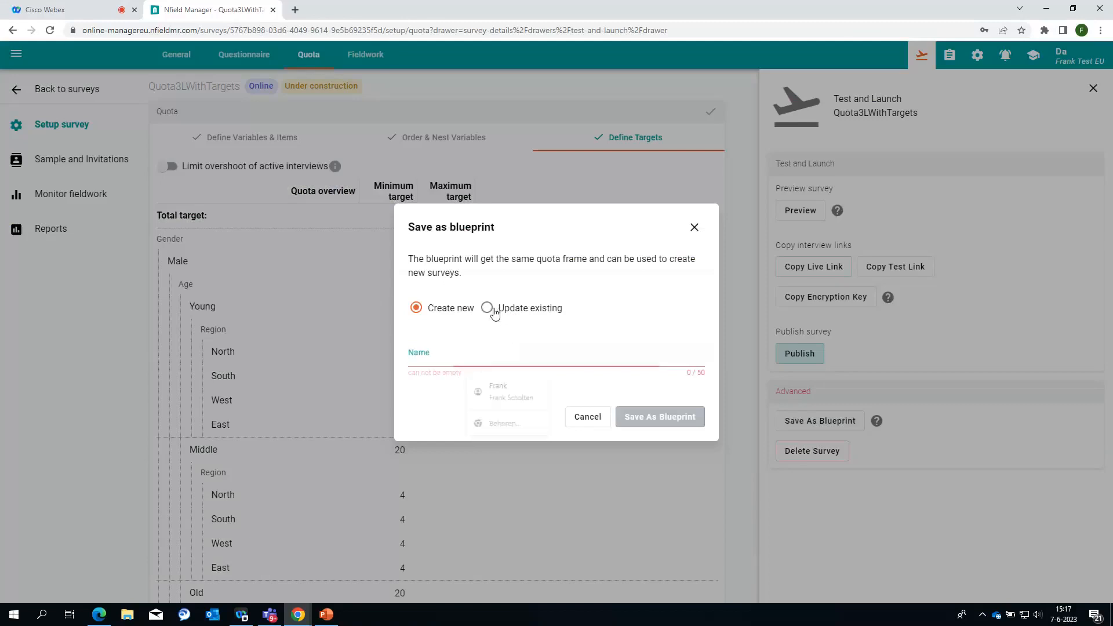
left_click(650, 371)
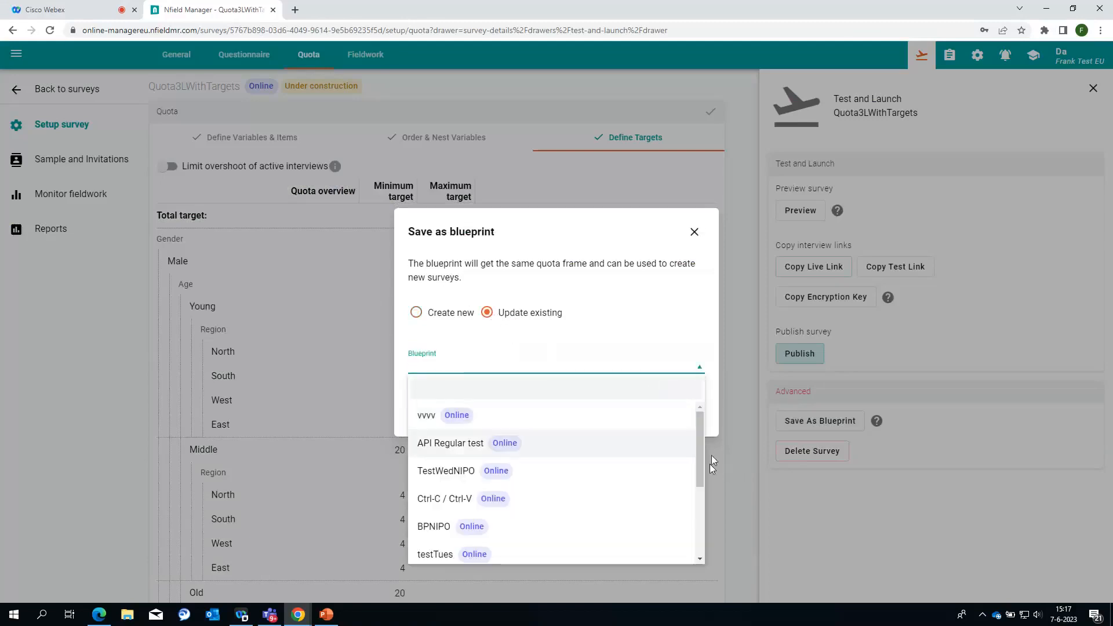
scroll(682, 494, "down", 2)
scroll(682, 494, "down", 1)
scroll(681, 498, "up", 3)
scroll(686, 500, "down", 2)
scroll(692, 493, "down", 1)
scroll(701, 464, "up", 3)
scroll(710, 449, "down", 3)
scroll(708, 462, "up", 3)
mouse_move(708, 462)
left_mouse_down()
mouse_move(712, 440)
mouse_move(683, 517)
mouse_move(709, 439)
mouse_move(698, 464)
left_mouse_up()
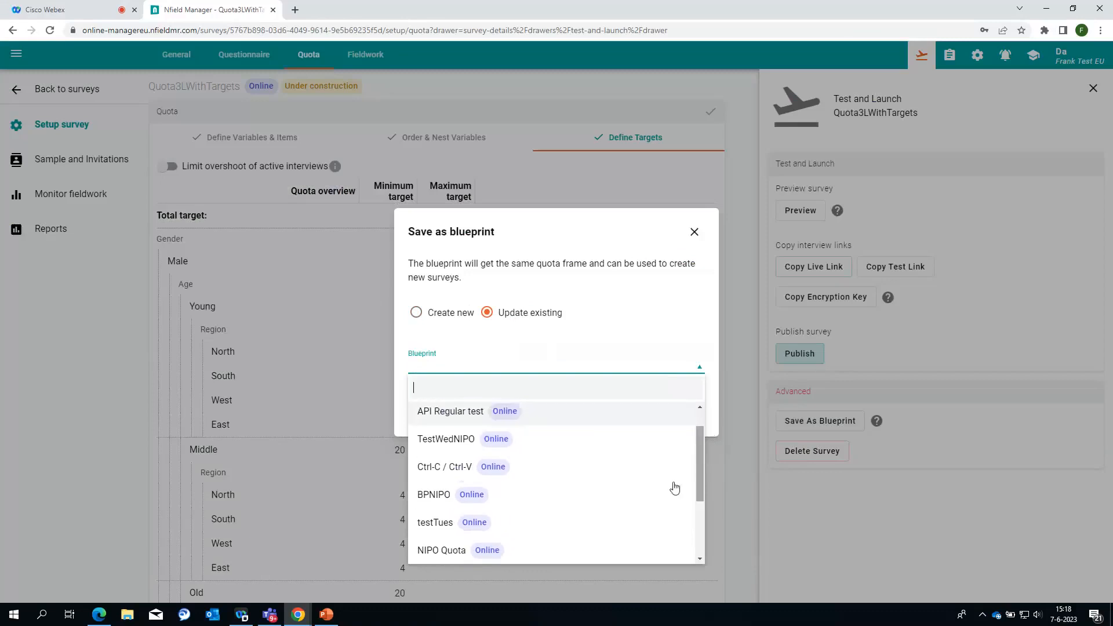
left_click(441, 470)
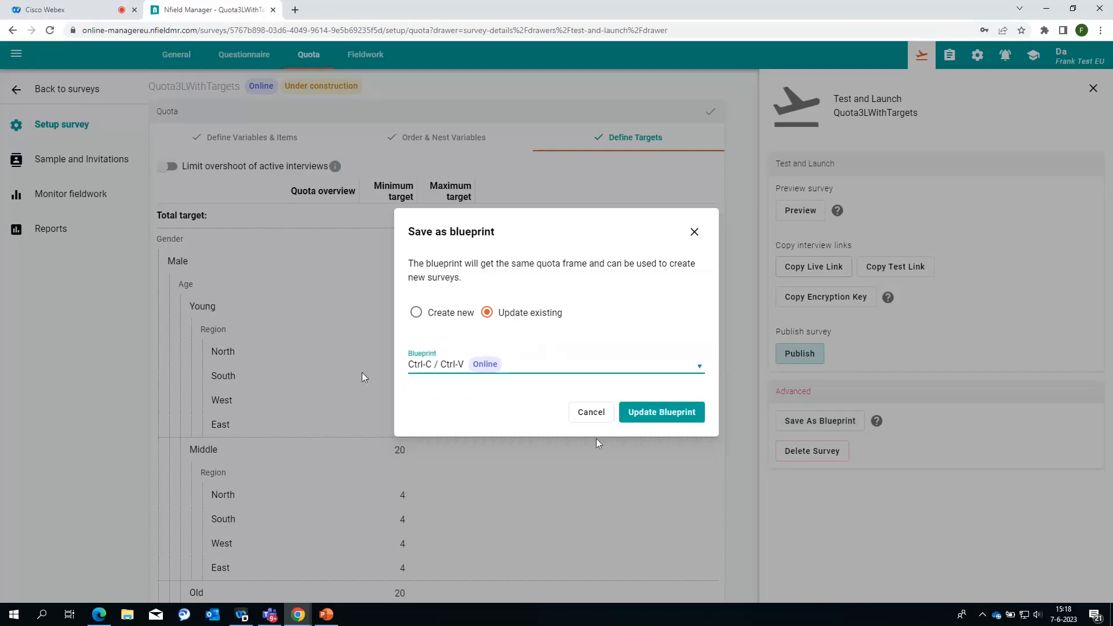
left_click(665, 415)
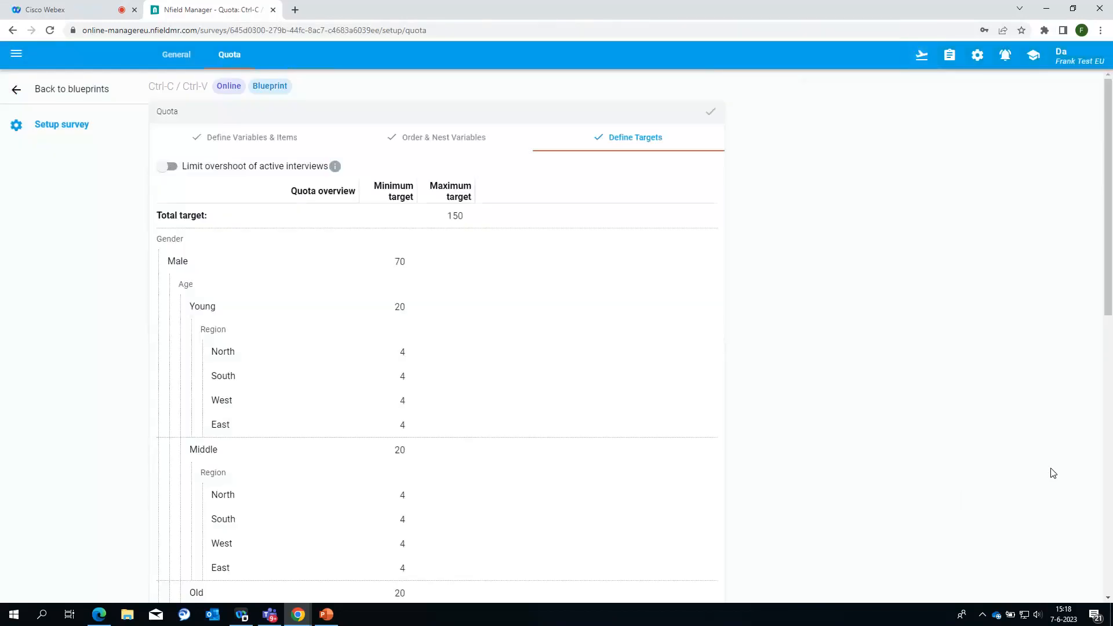
Step: Review the Ctrl-C / Ctrl-V blueprint's new quota targets, then go back to the Surveys list
scroll(533, 365, "down", 6)
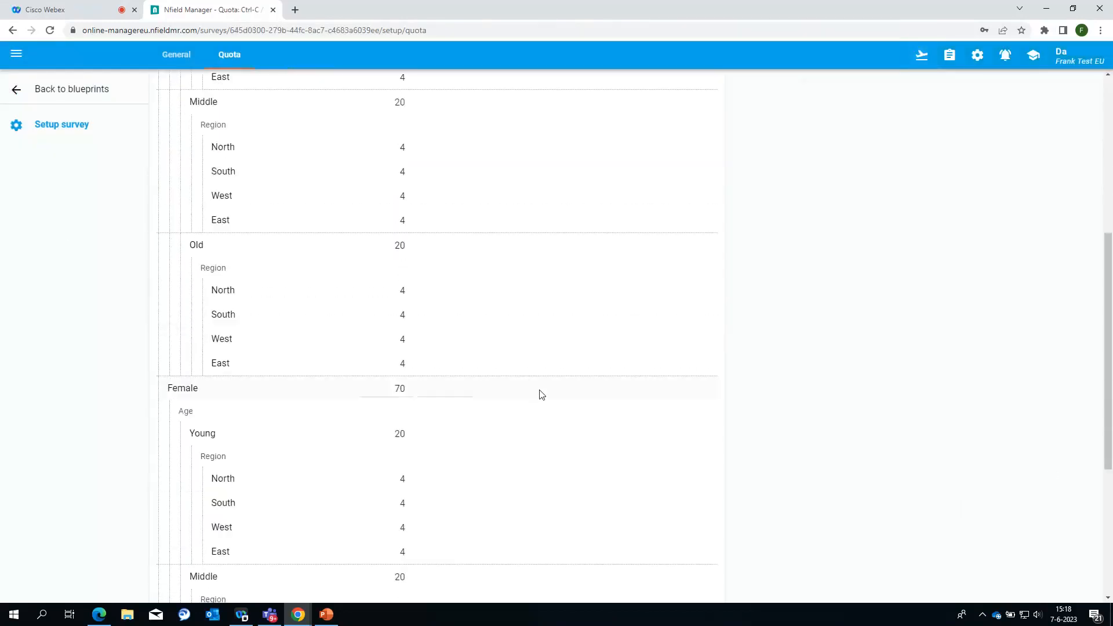
scroll(533, 399, "up", 6)
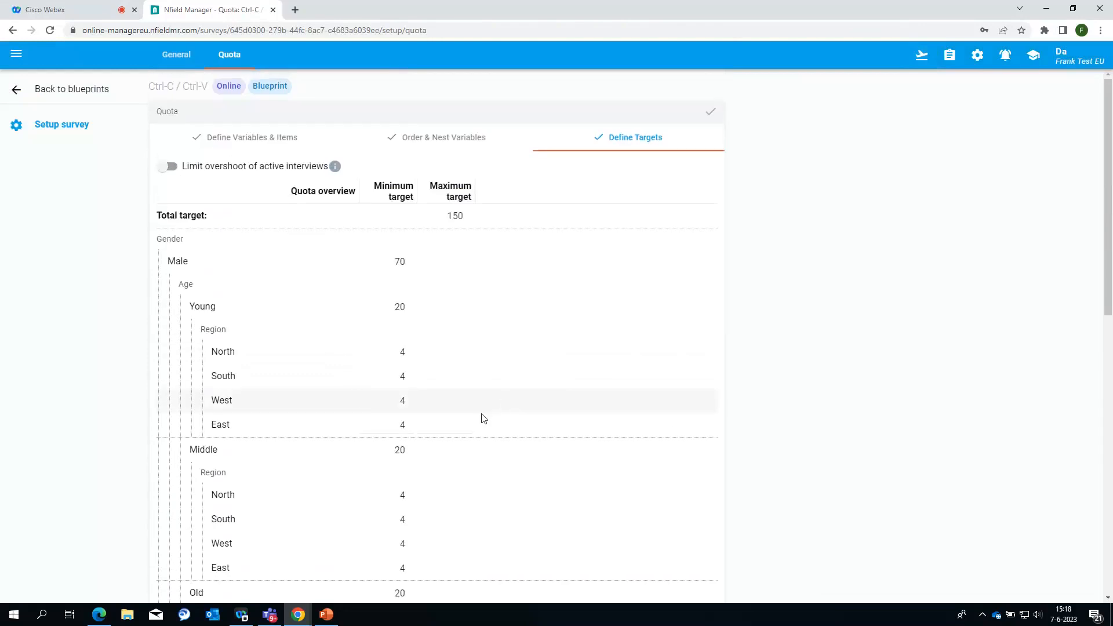
left_click(87, 89)
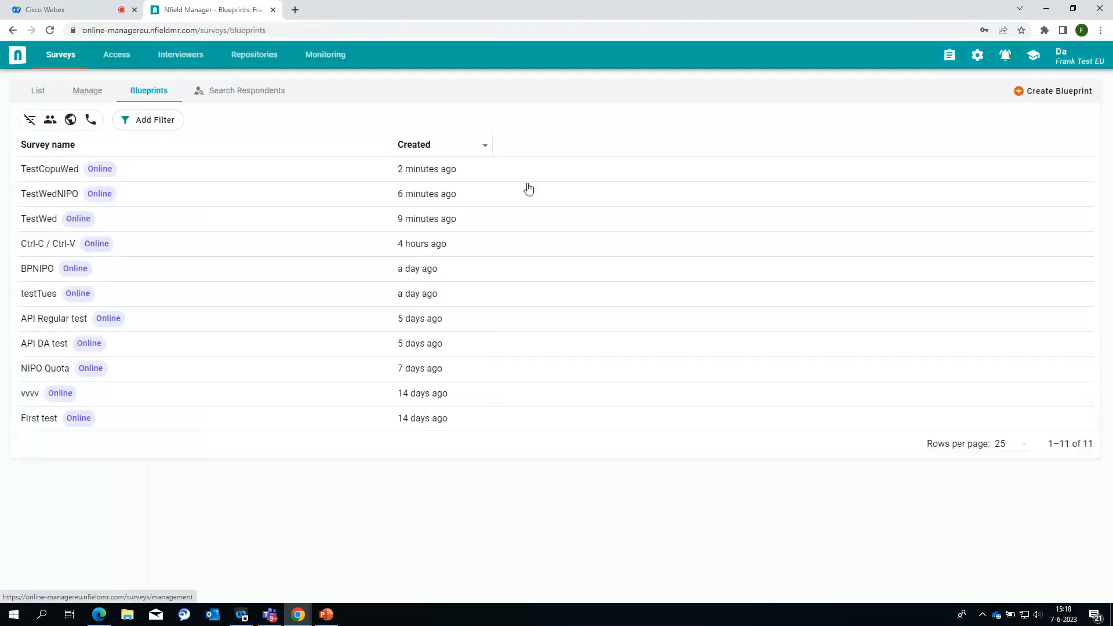
left_click(38, 91)
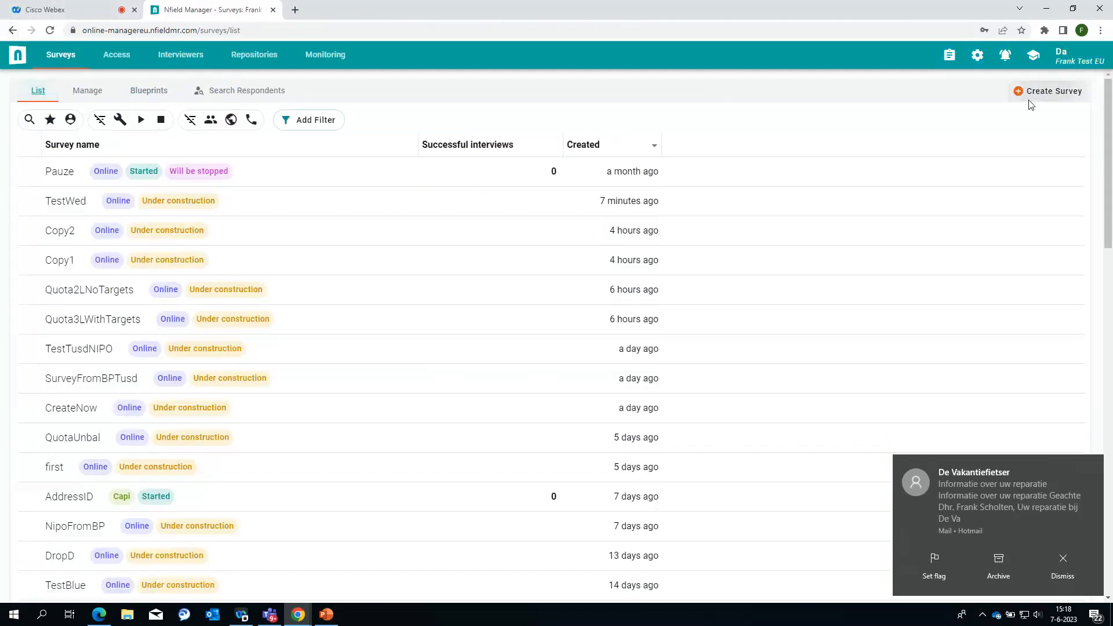
Step: Create a new survey named CopyQuota from the Ctrl-C / Ctrl-V blueprint
left_click(1031, 94)
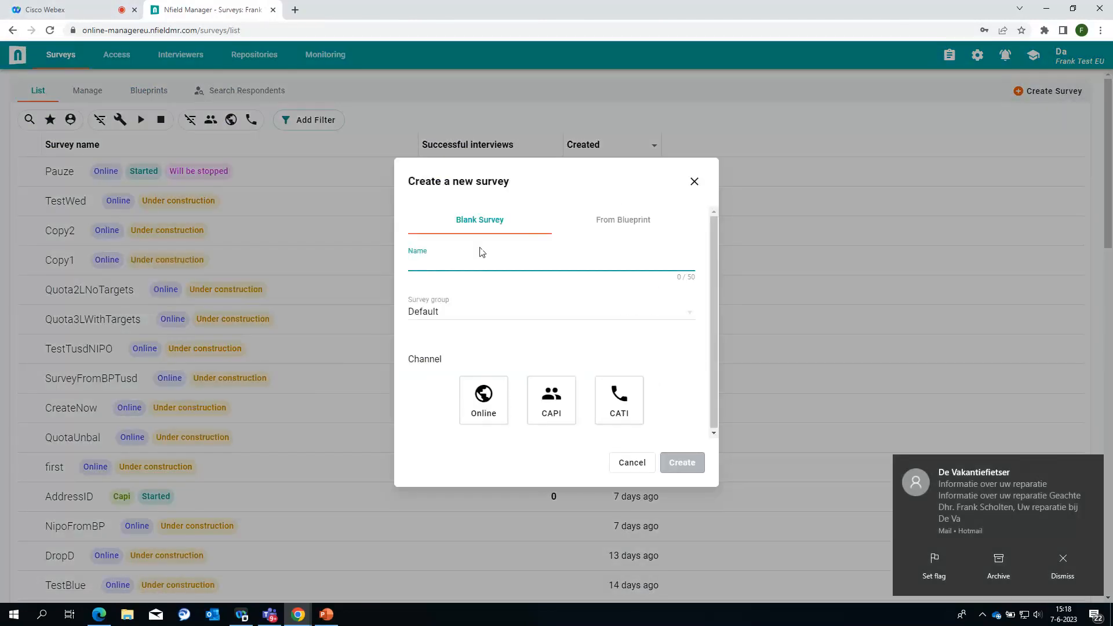
left_click(625, 220)
left_click(482, 316)
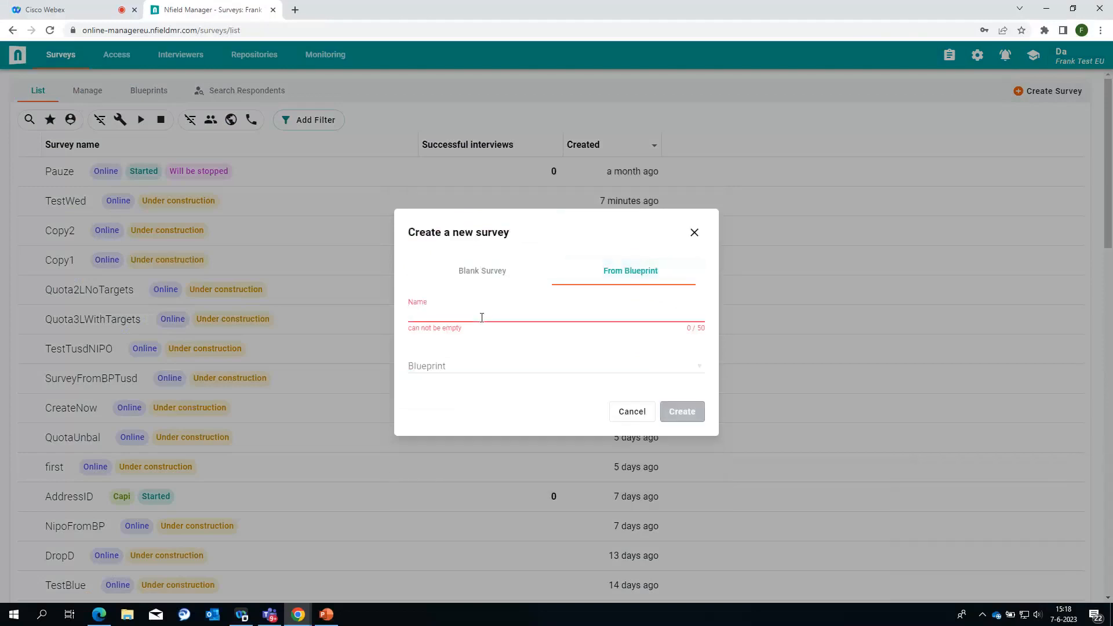
type("Copy")
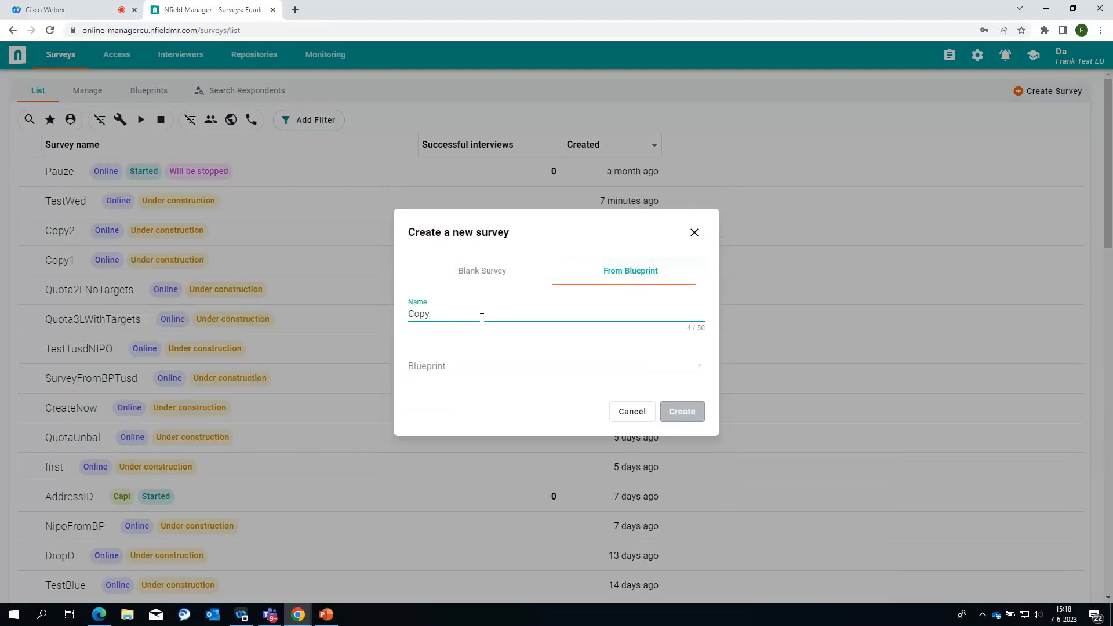
type("Quota")
left_click(699, 366)
left_click(454, 499)
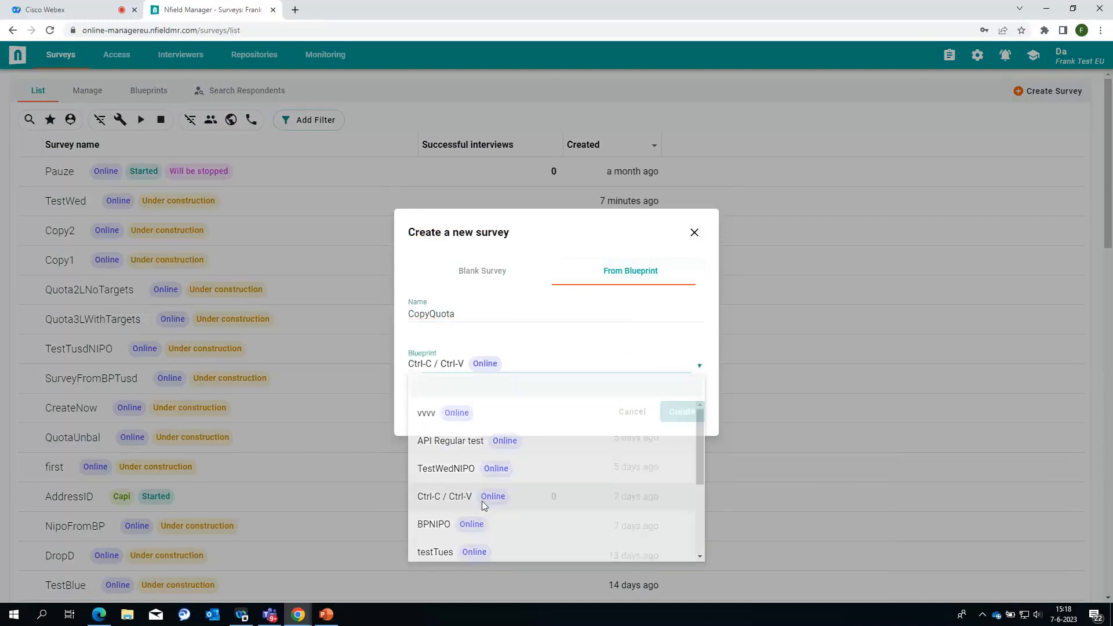
left_click(682, 412)
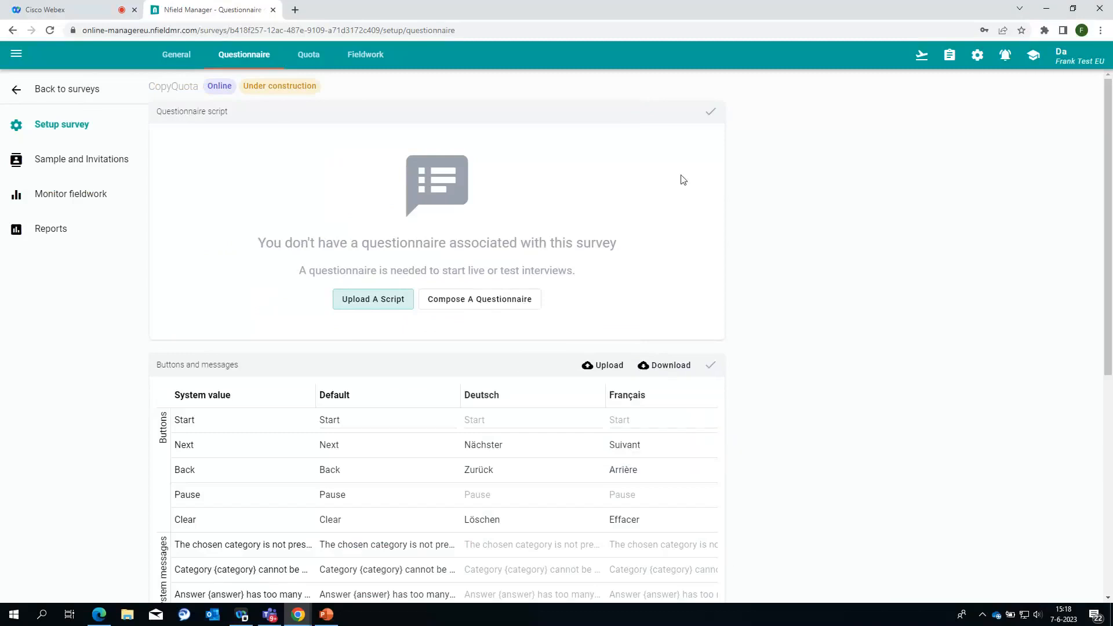
Step: Check CopyQuota's quota targets (total 150, Male 70), then switch to the PowerPoint deck
left_click(308, 55)
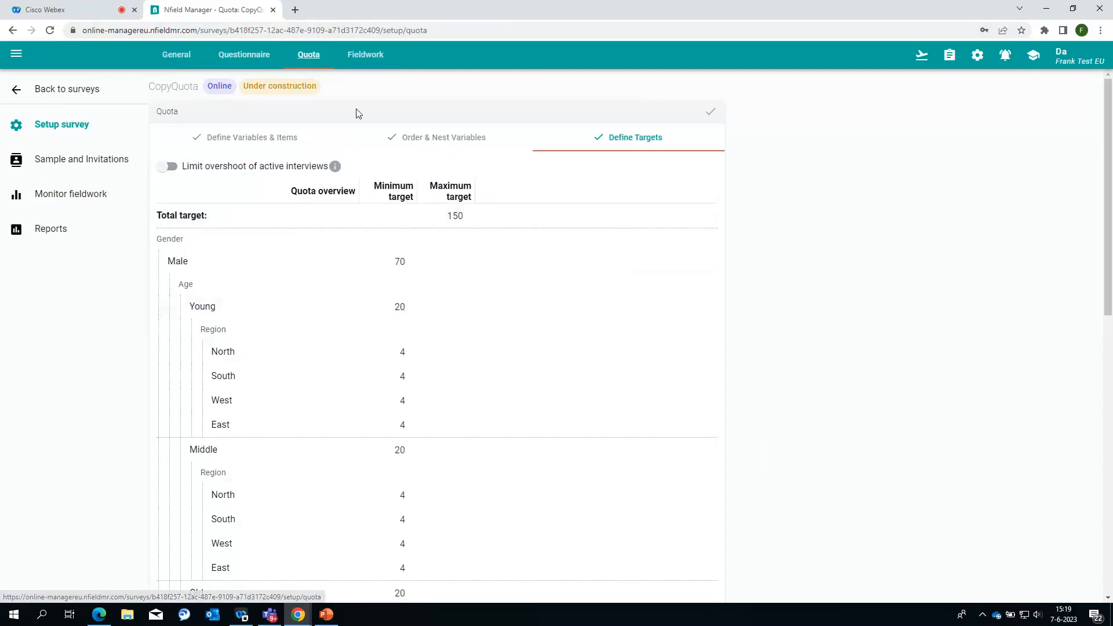
left_click(328, 615)
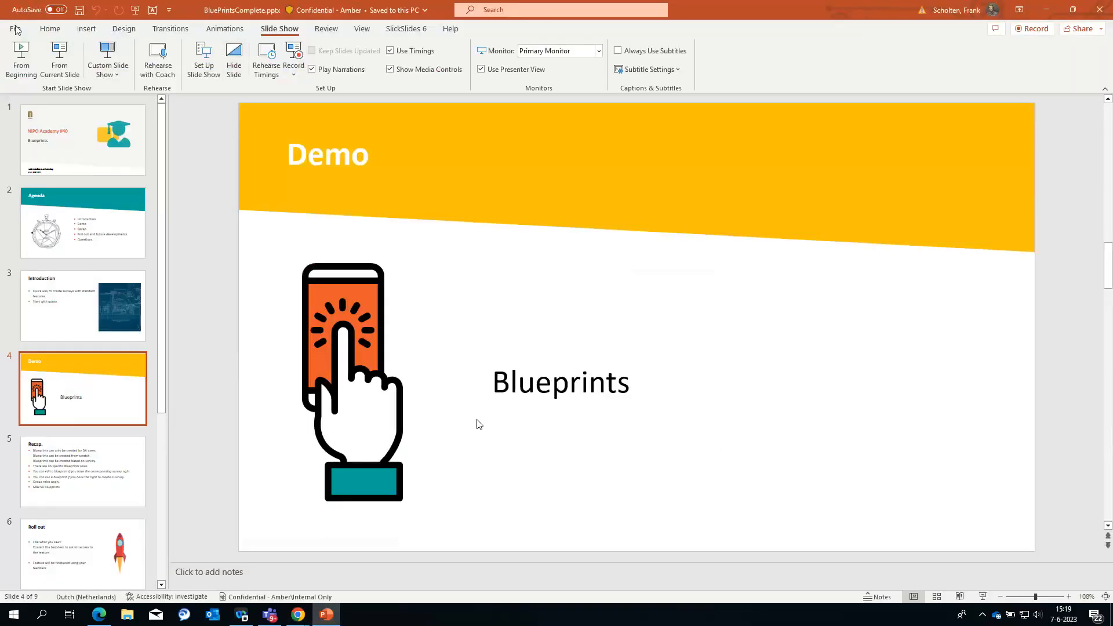
Step: Run the Blueprints slide show from the beginning and advance to the Recap slide
left_click(22, 58)
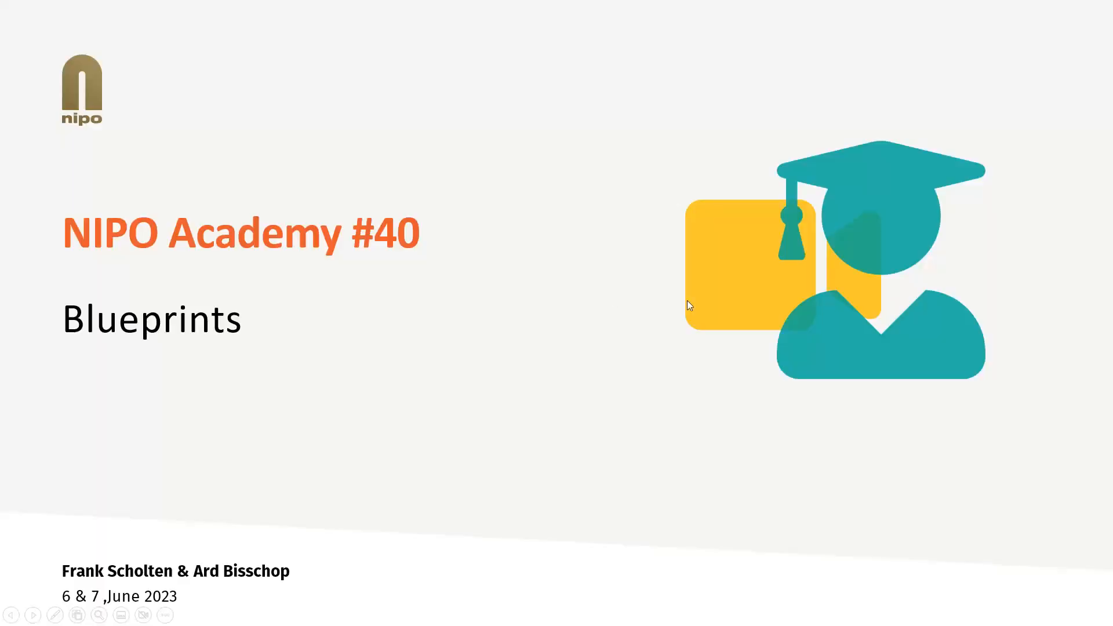
left_click(687, 300)
left_click(686, 300)
left_click(687, 300)
left_click(687, 301)
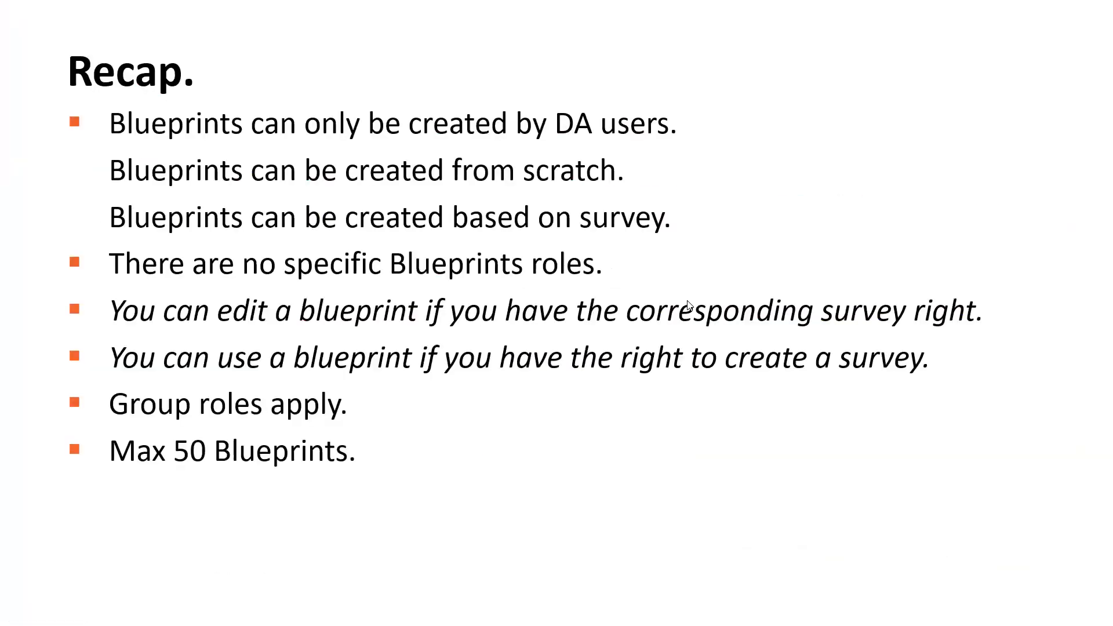